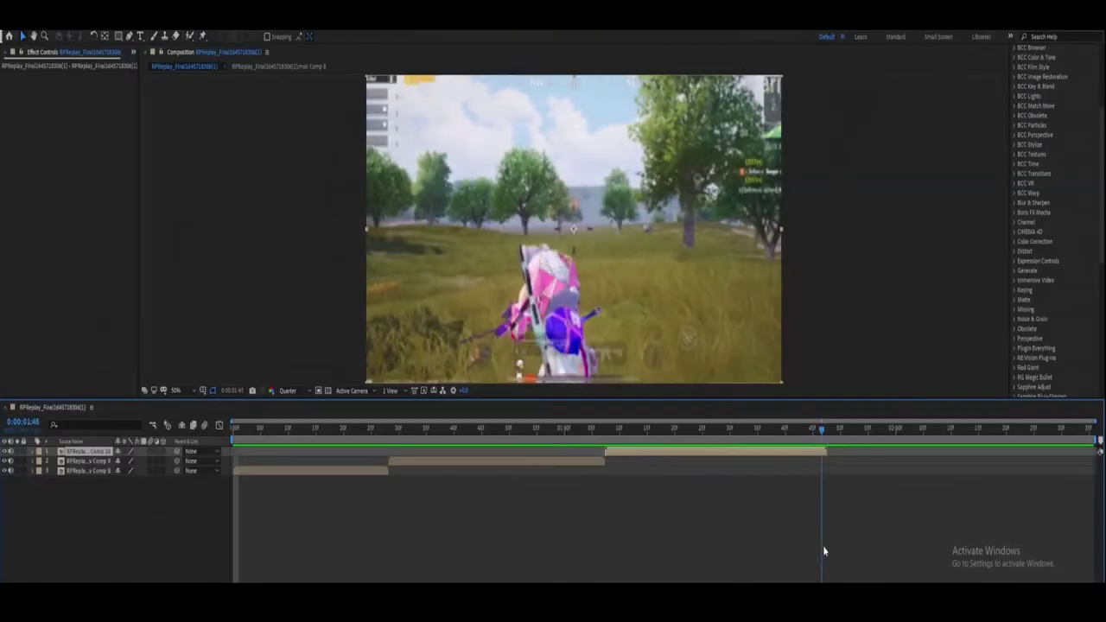
Move the current-time indicator back to 0:00:00:32, where the purple scope is raised.
mouse_move(822, 546)
mouse_down()
mouse_move(521, 537)
mouse_move(413, 512)
mouse_up()
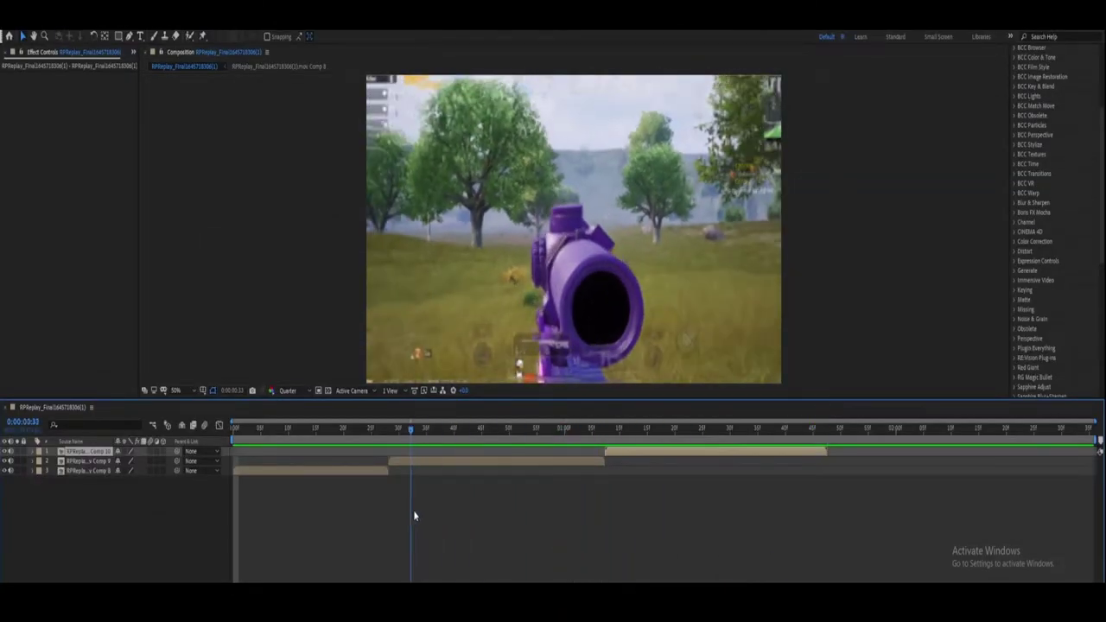
Duplicate the second clip layer and open the duplicate's precomp, Comp 9.
click(456, 464)
key(ctrl+d)
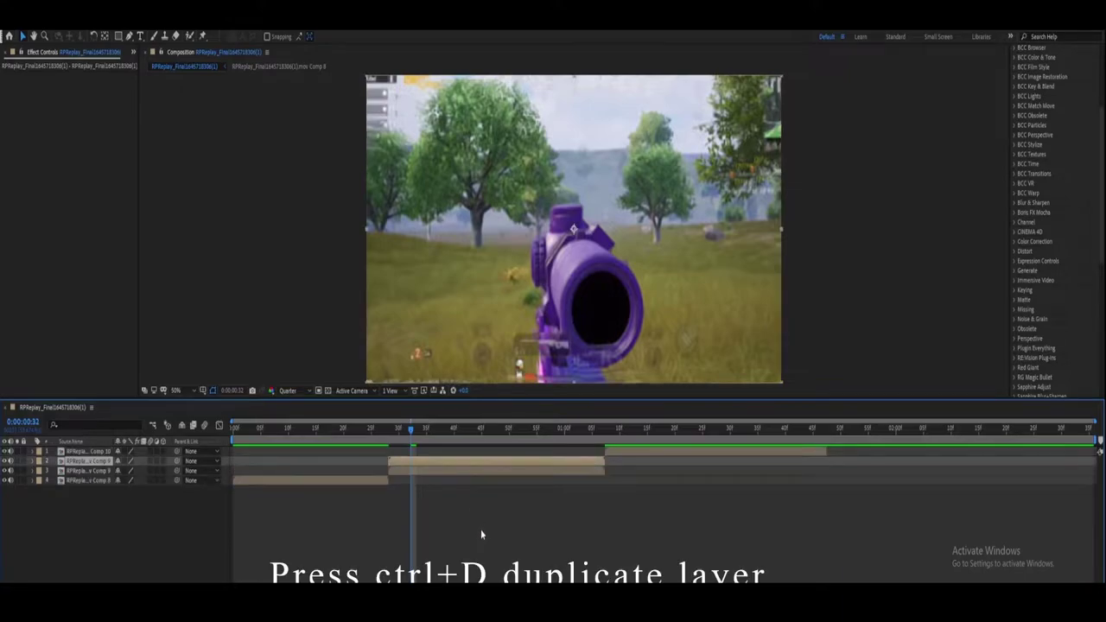
double_click(445, 462)
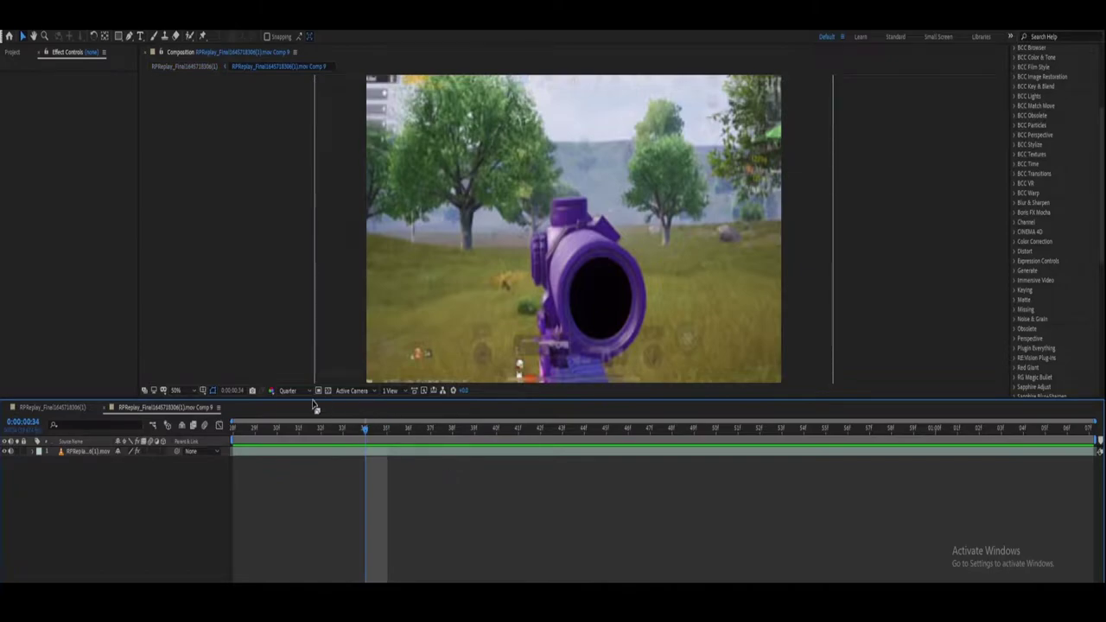
Set the viewer to Full resolution and open the footage layer in the Layer panel for roto.
click(288, 390)
click(293, 419)
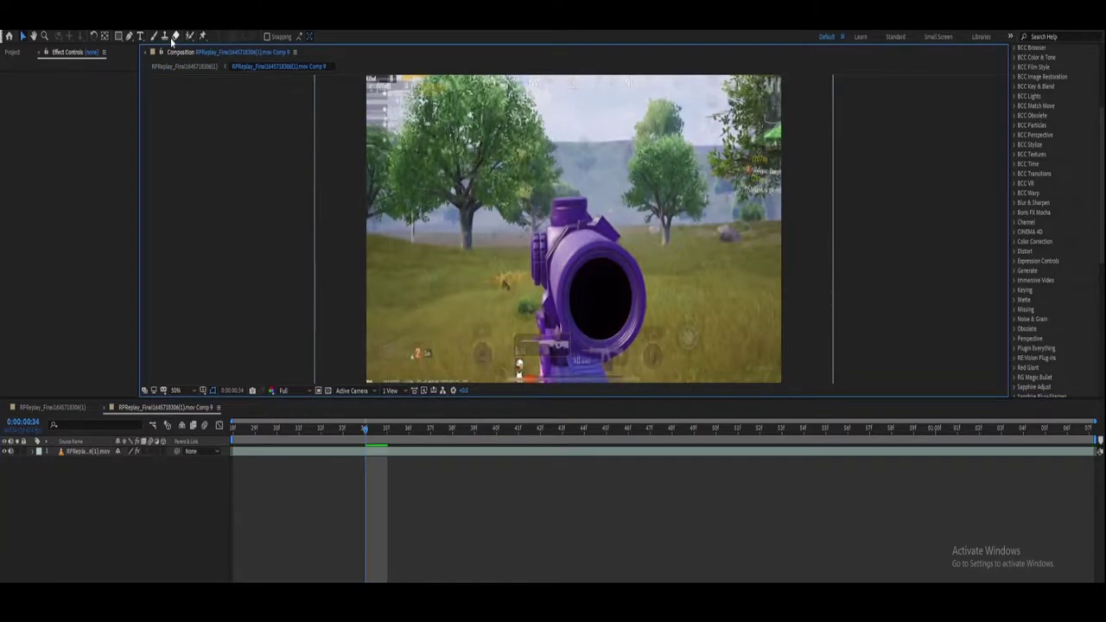
double_click(558, 286)
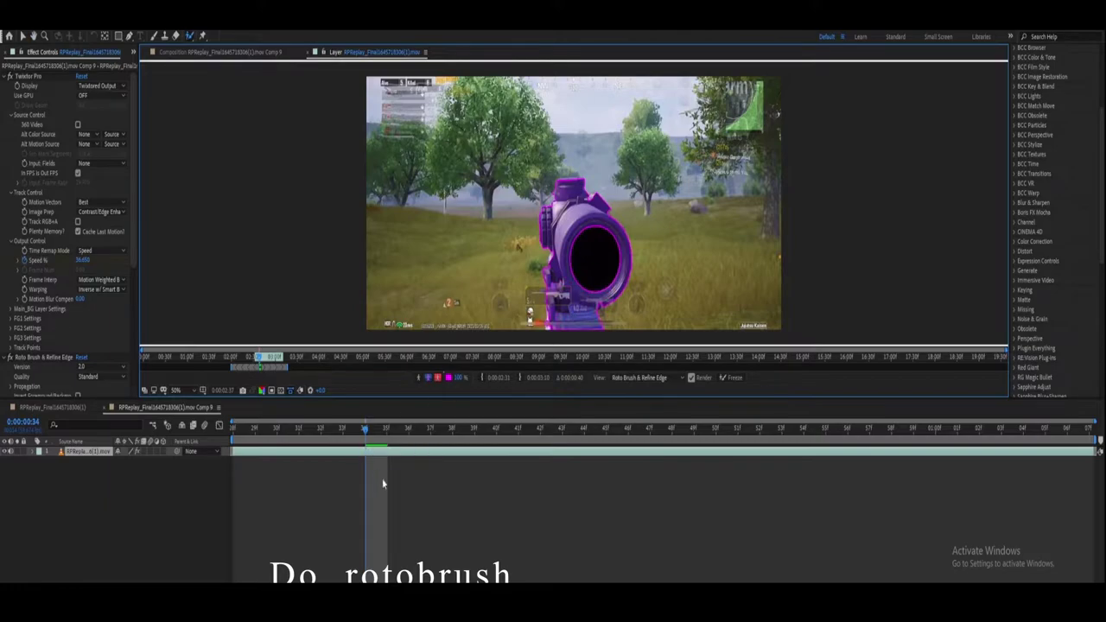
Propagate the Roto Brush mask through playback, freeze it, and return to the composition.
key(space)
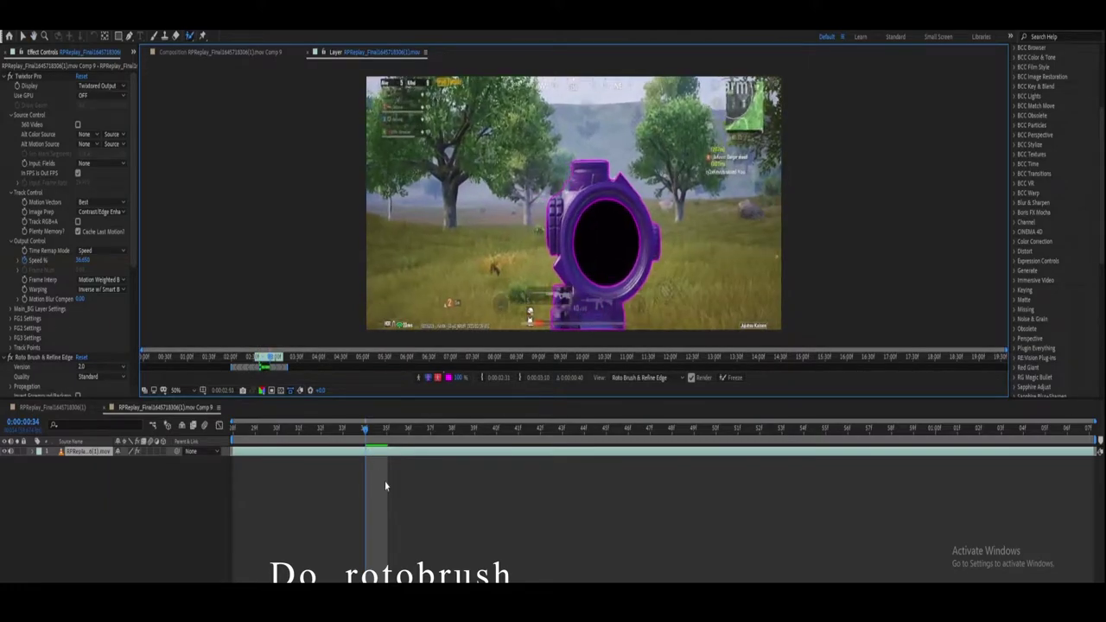
click(9, 76)
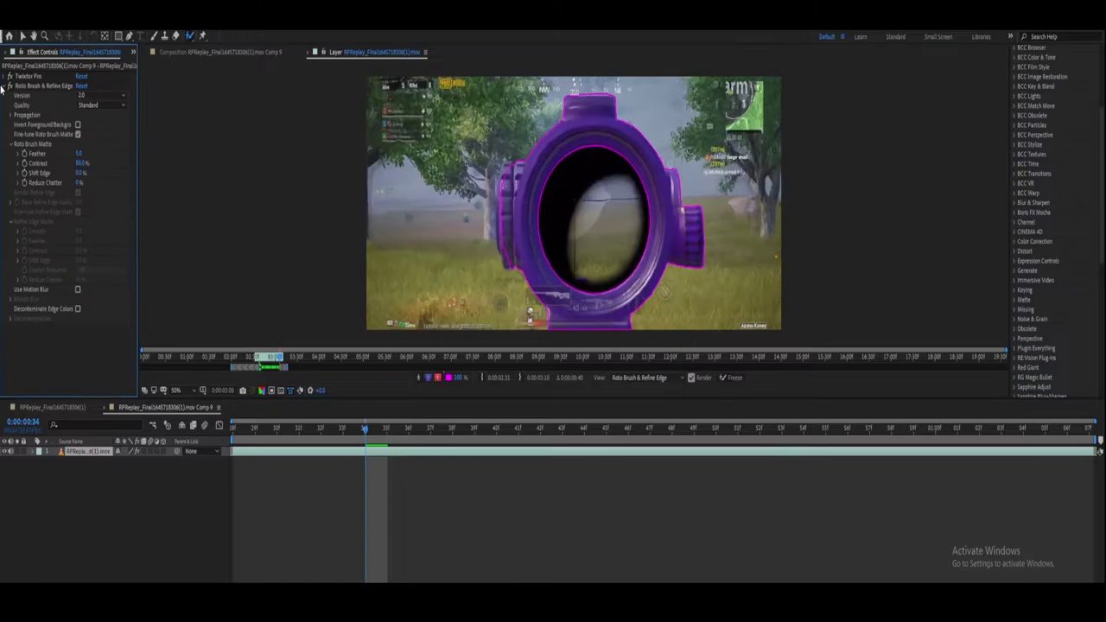
click(9, 85)
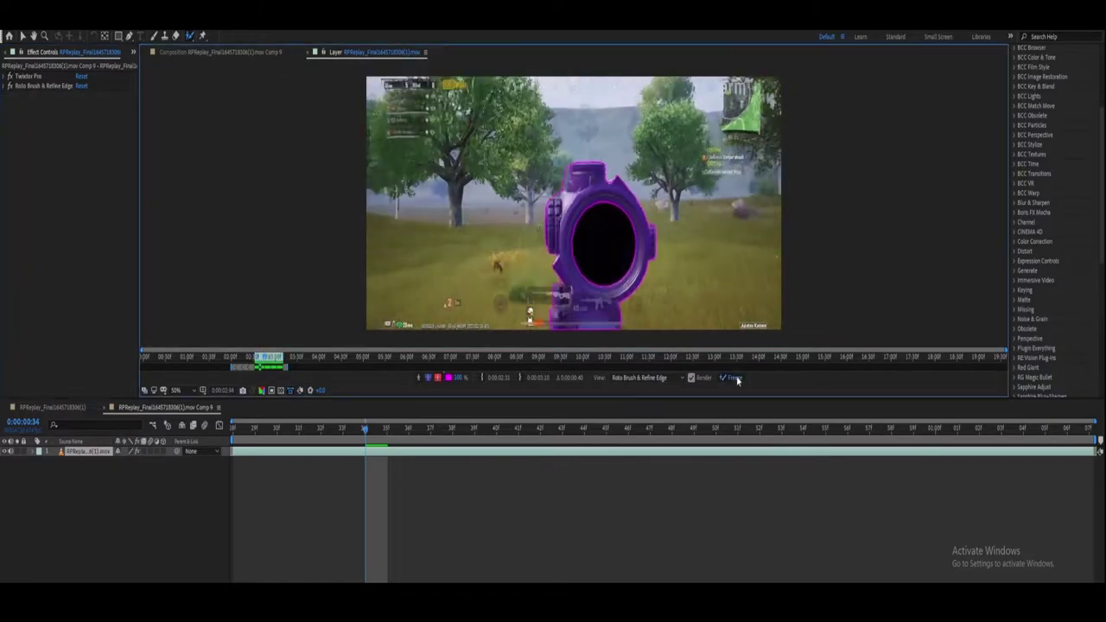
click(732, 378)
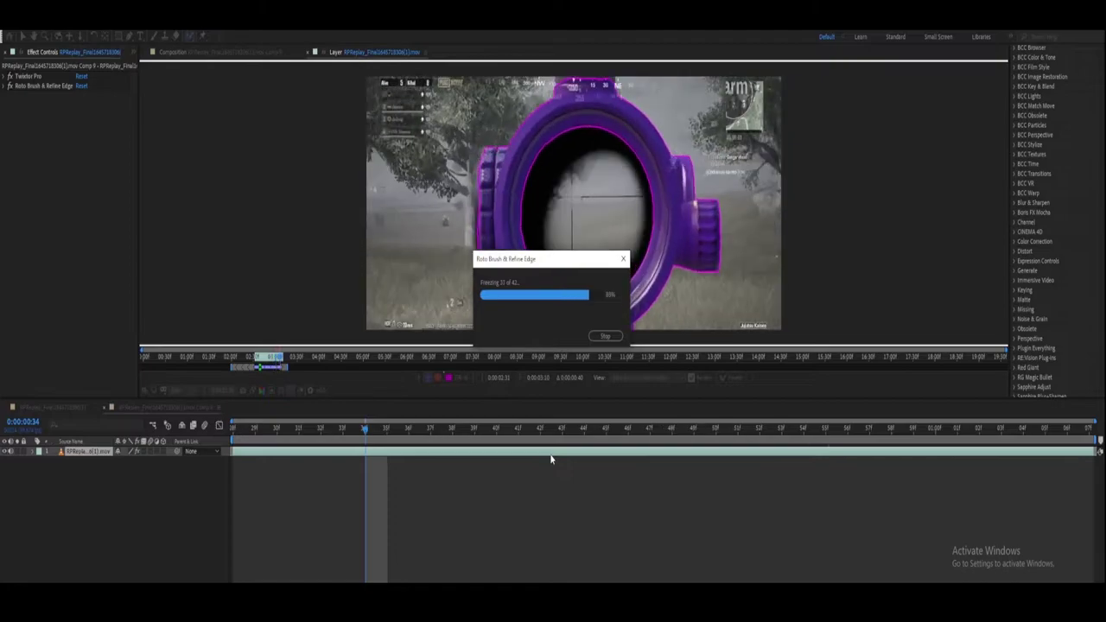
click(181, 52)
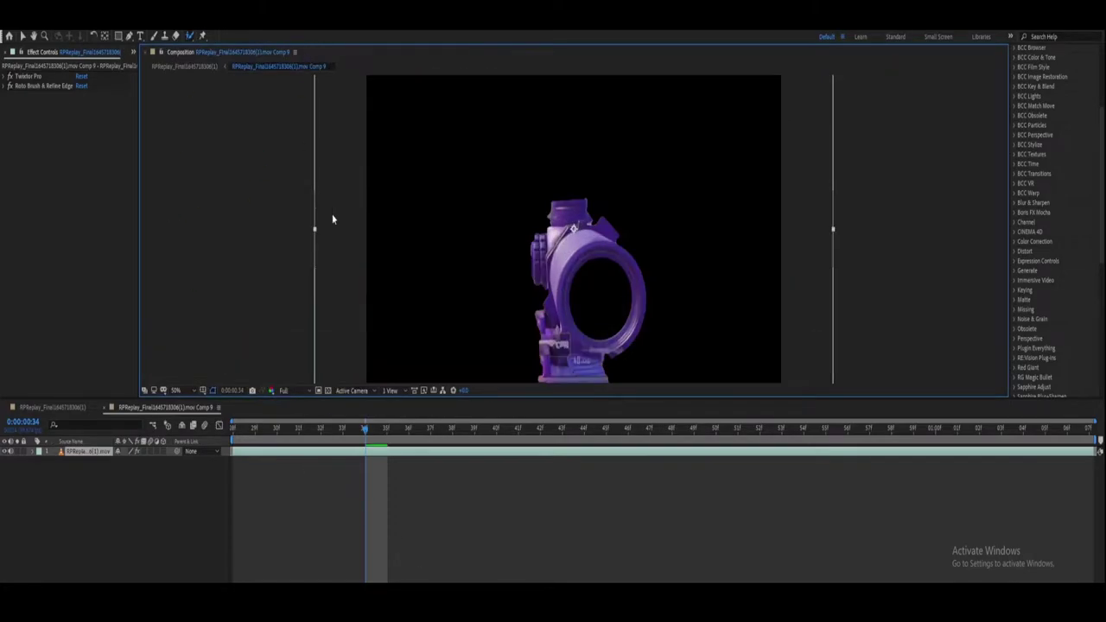
In the main comp, select layer 3's game footage, jump to its in-point, and expand it.
double_click(425, 470)
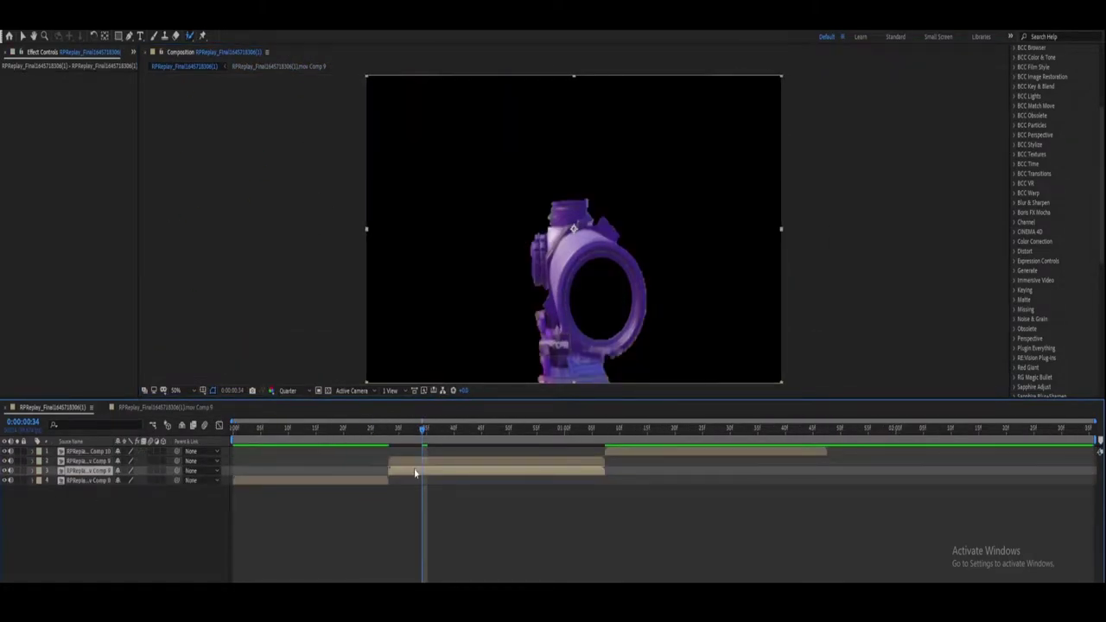
click(52, 408)
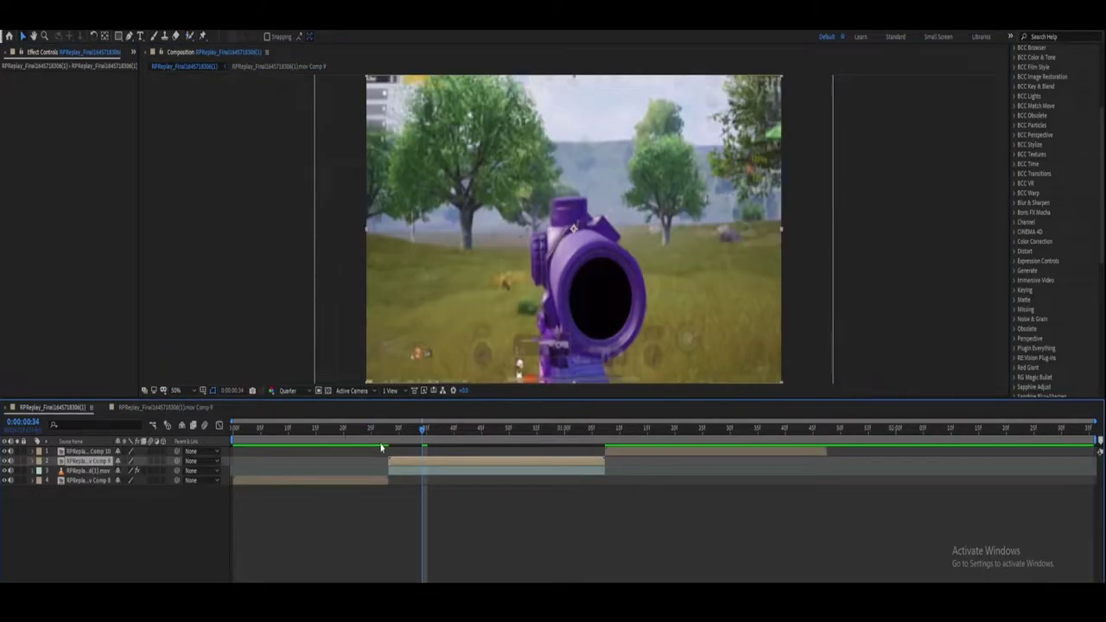
click(86, 471)
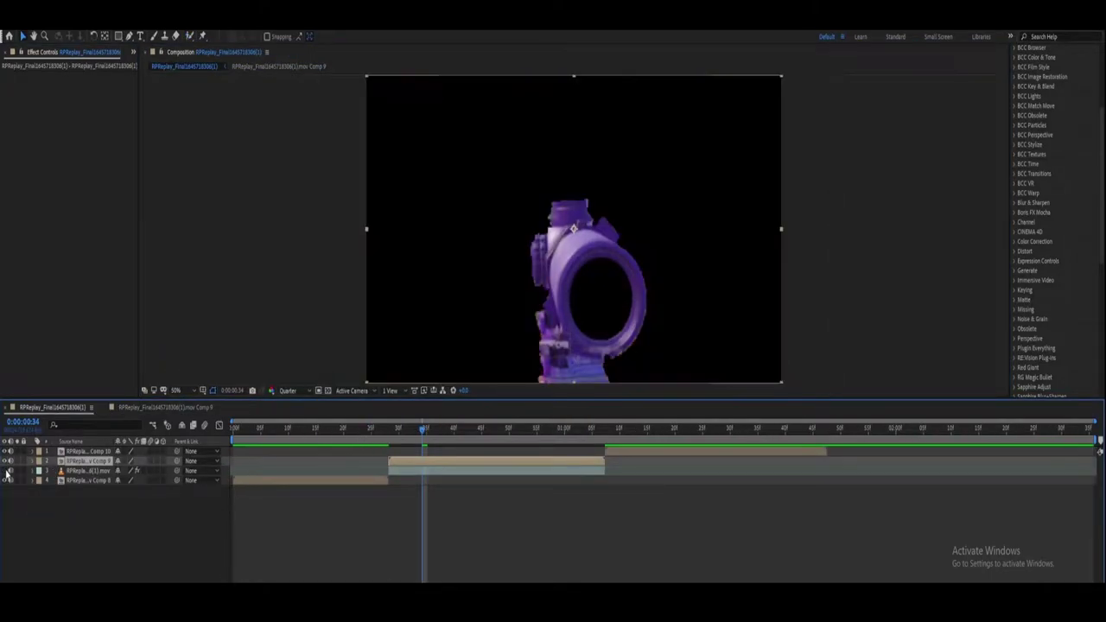
key(i)
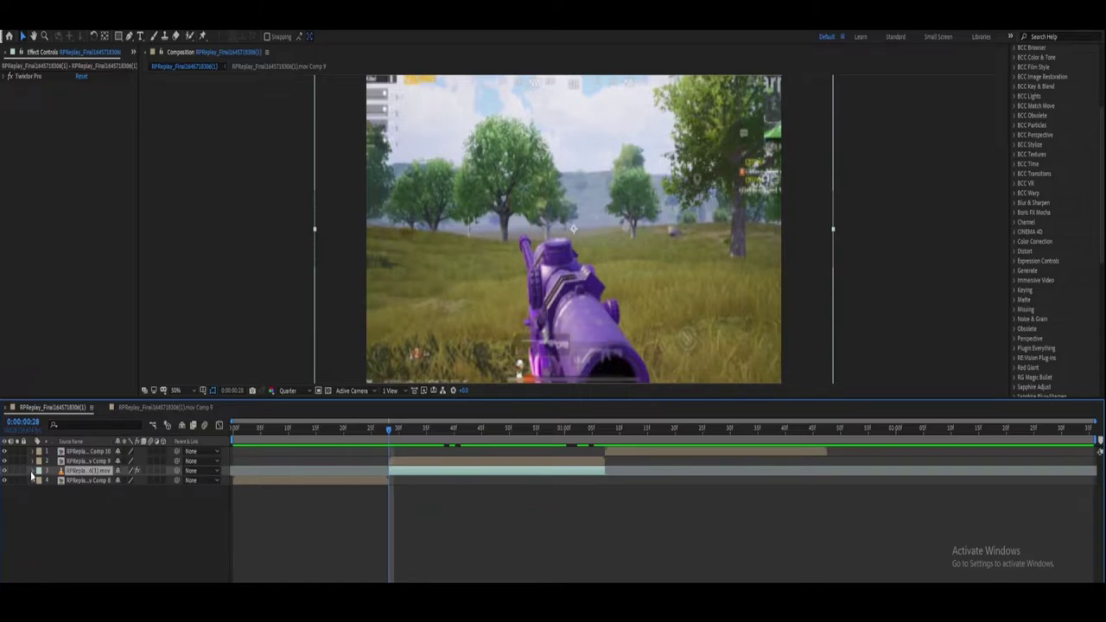
click(32, 472)
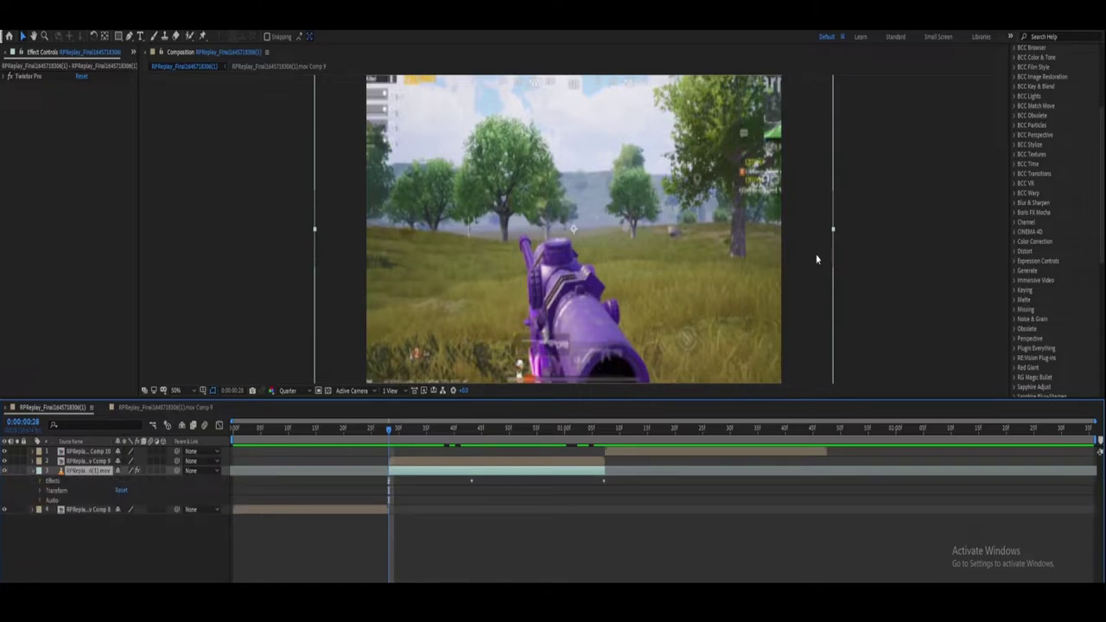
scroll(1052, 103, up, 3)
Apply Motion Tile to the third clip layer and raise its Output Width.
click(1051, 116)
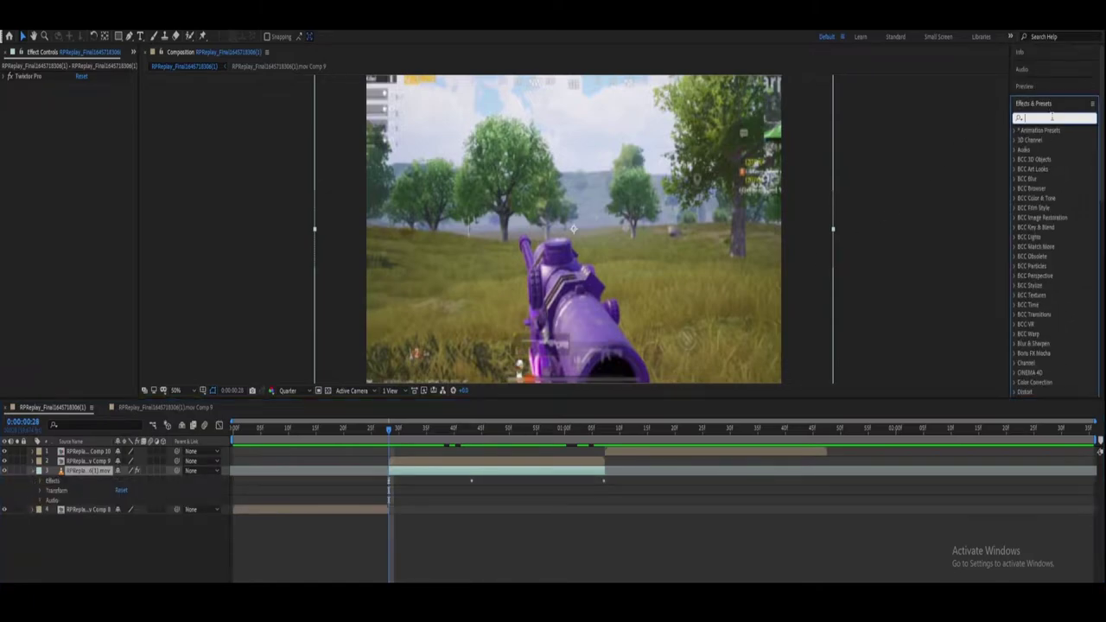
text(motion)
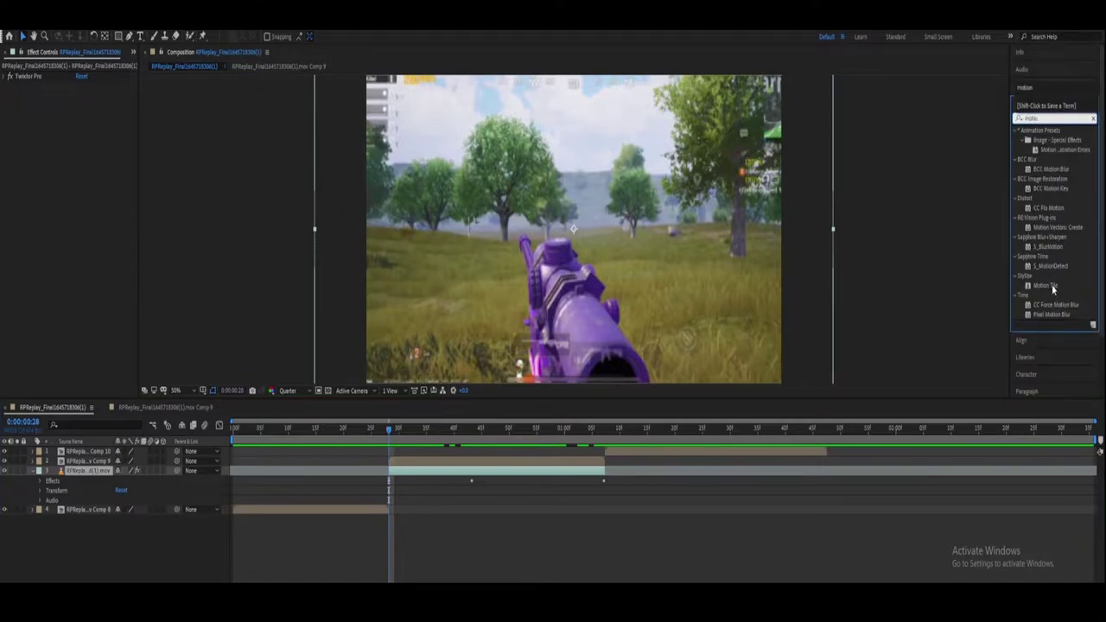
drag(1052, 286, 600, 478)
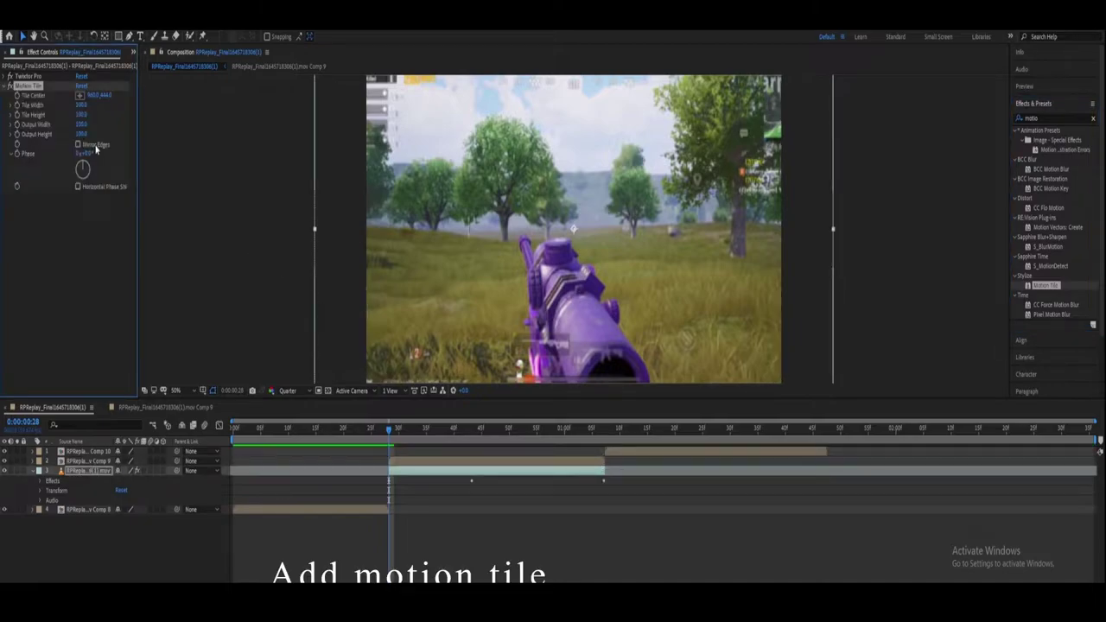
mouse_move(84, 123)
mouse_down()
mouse_move(96, 127)
mouse_move(83, 138)
mouse_up()
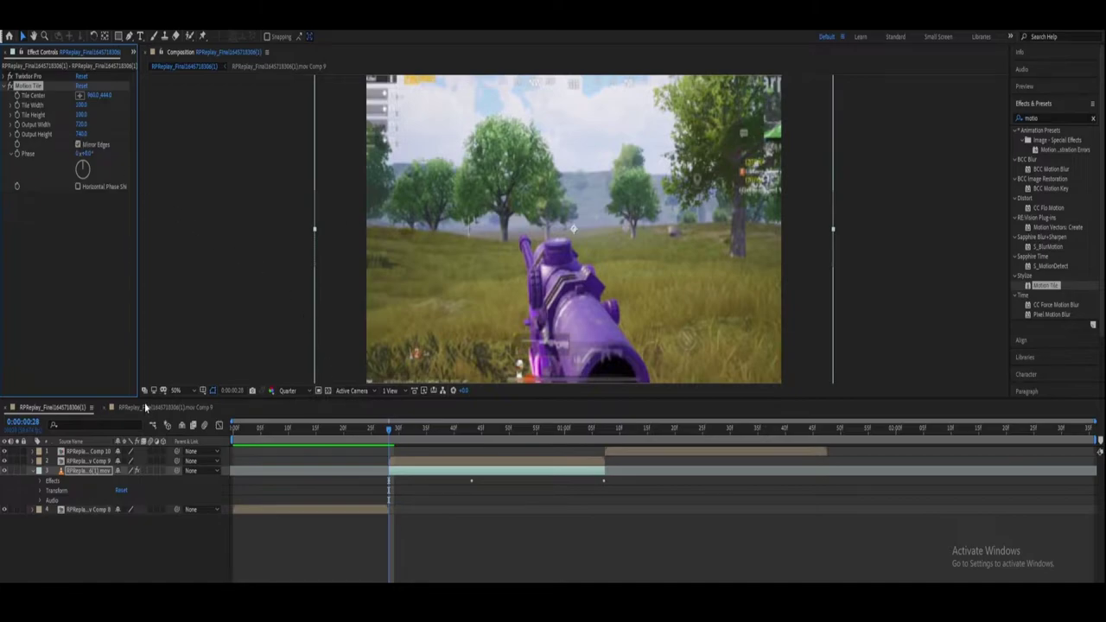
Keyframe the third layer's Position, sliding the tiled scope footage sideways to about 3759.7, 540.
click(39, 490)
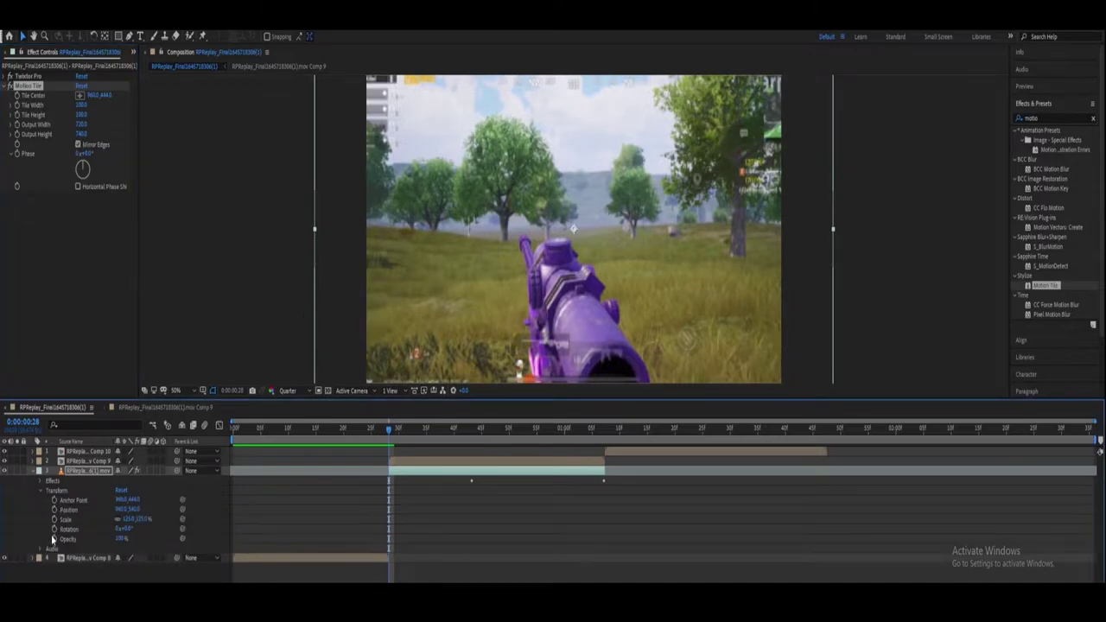
click(54, 529)
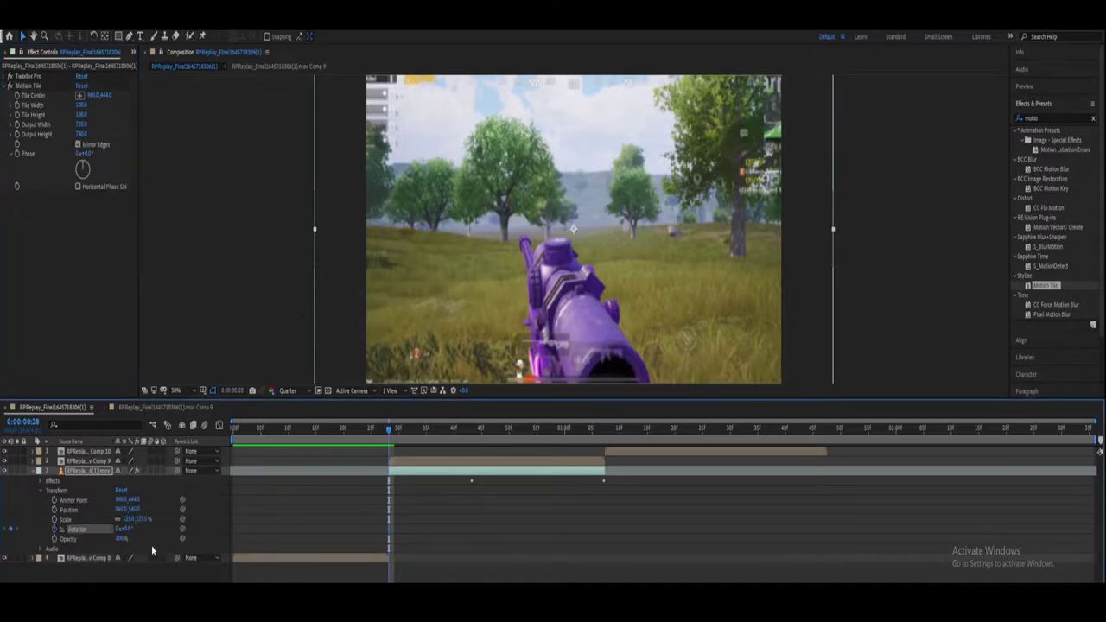
click(54, 510)
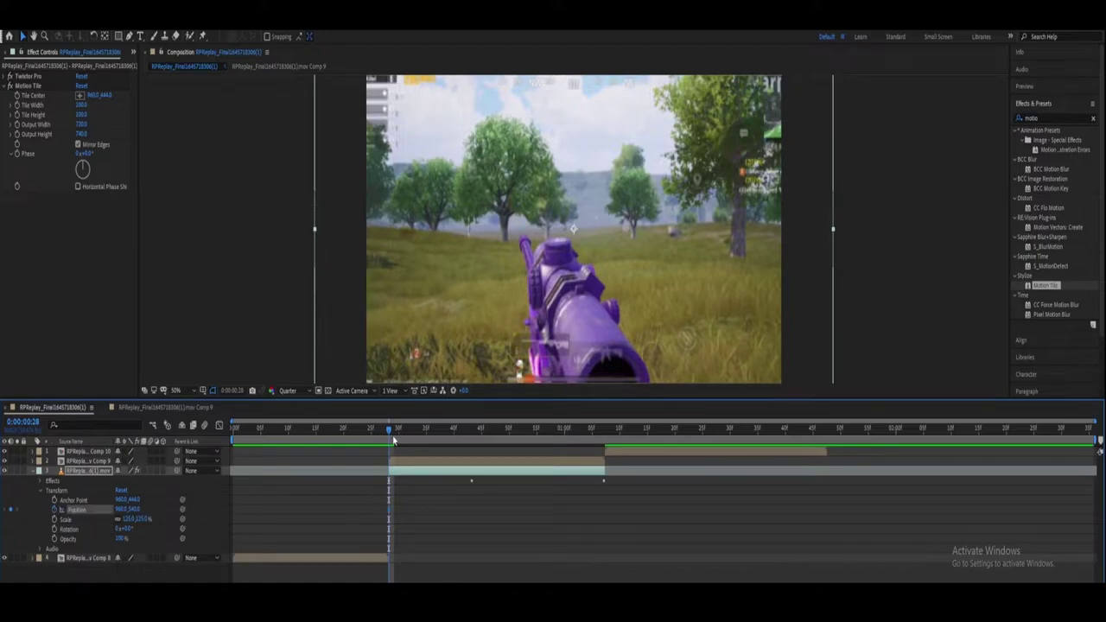
key(space)
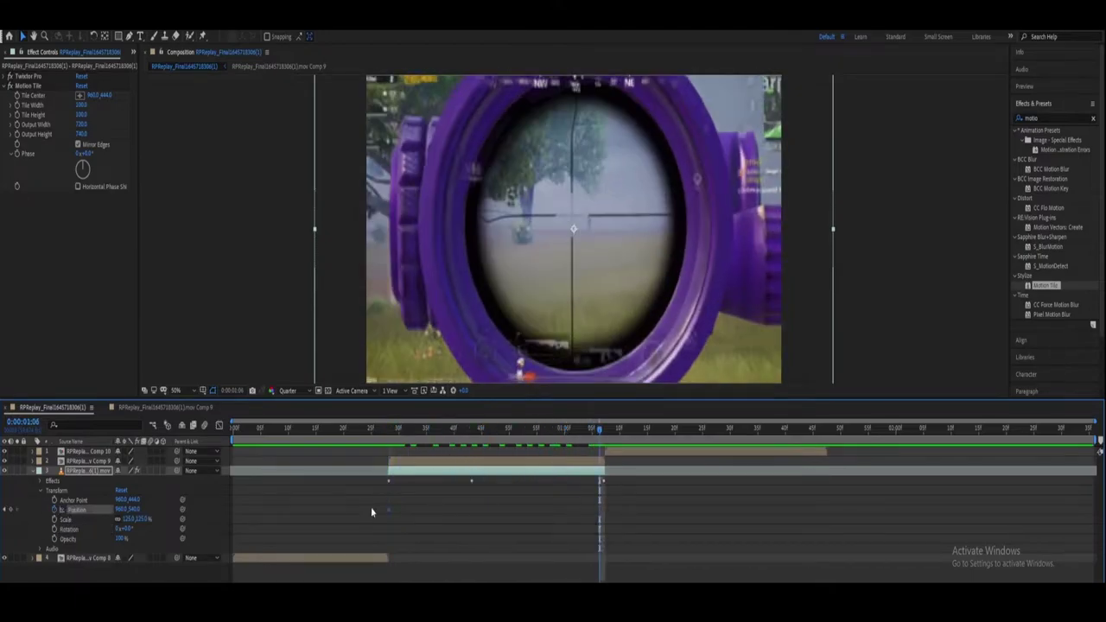
drag(127, 510, 390, 511)
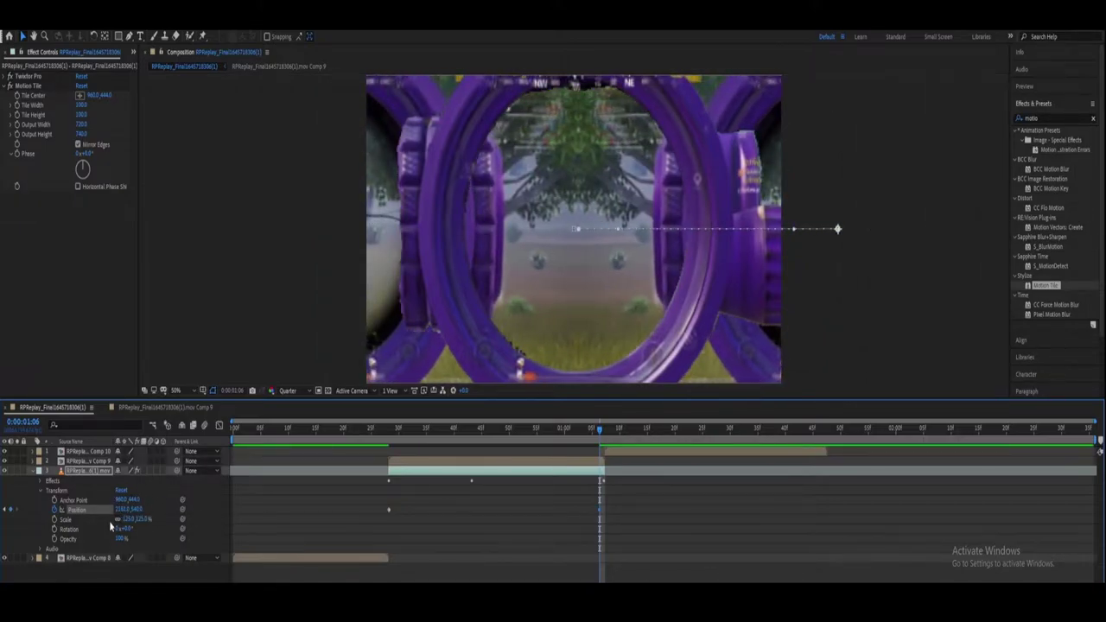
mouse_move(121, 510)
mouse_down()
mouse_move(361, 530)
mouse_move(427, 524)
mouse_up()
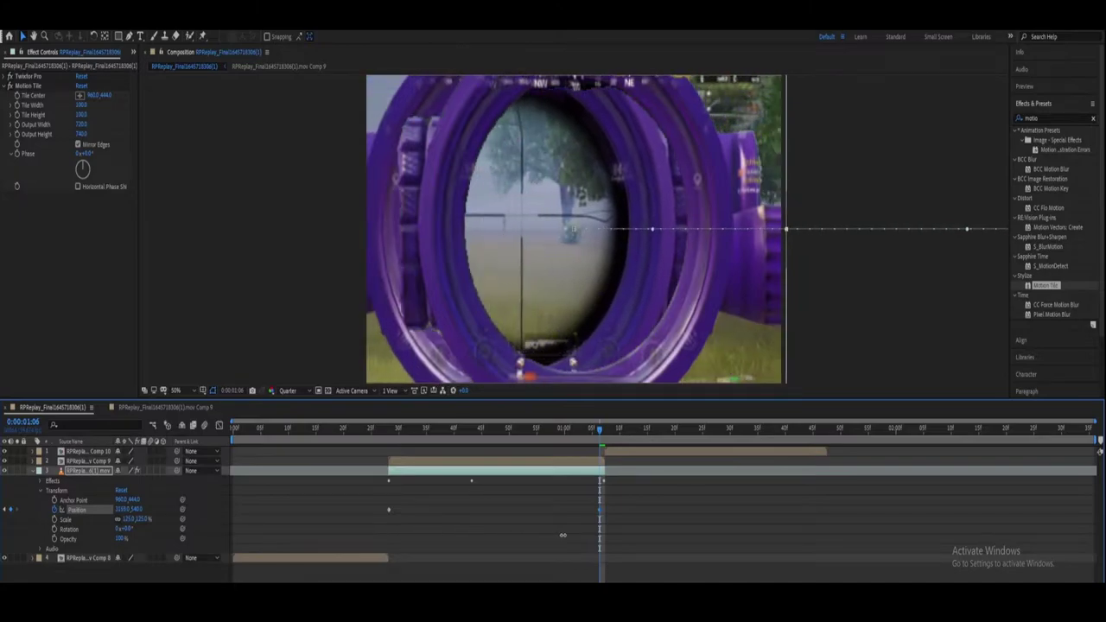
mouse_move(125, 510)
mouse_down()
mouse_move(708, 580)
mouse_move(822, 543)
mouse_up()
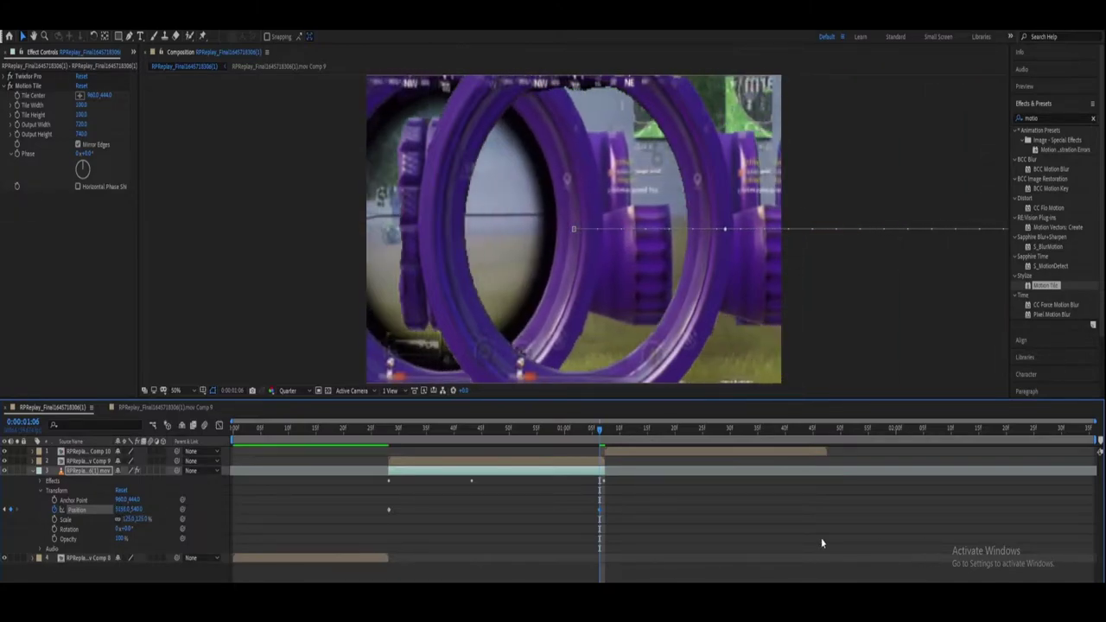
drag(128, 517, 447, 572)
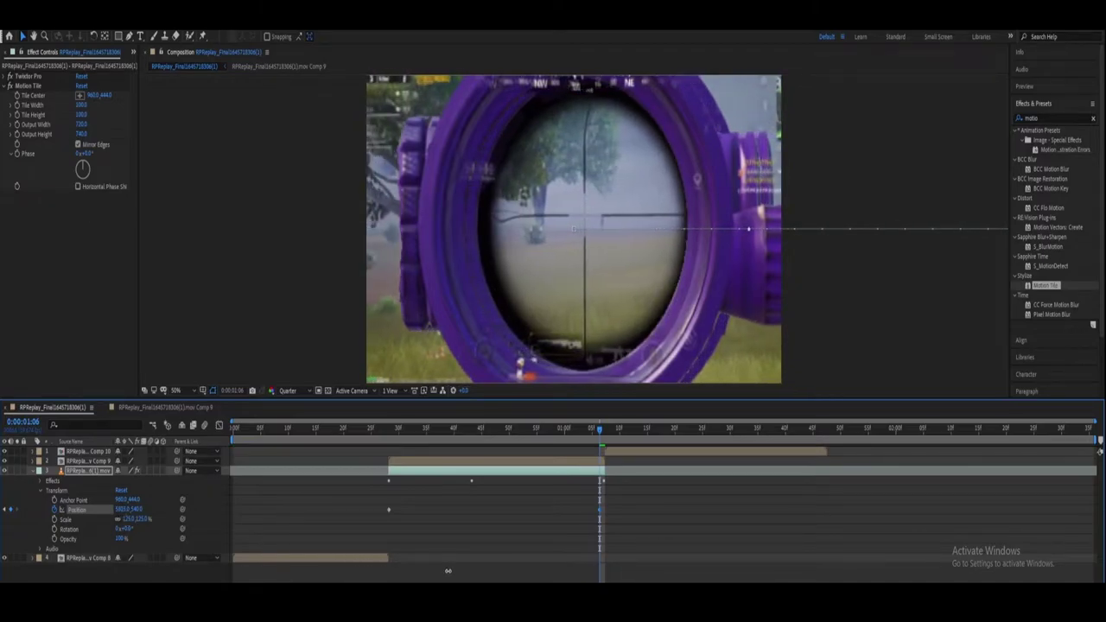
Preview the slide, nudge the earlier Position keyframe slightly earlier, and show keyframed properties.
key(space)
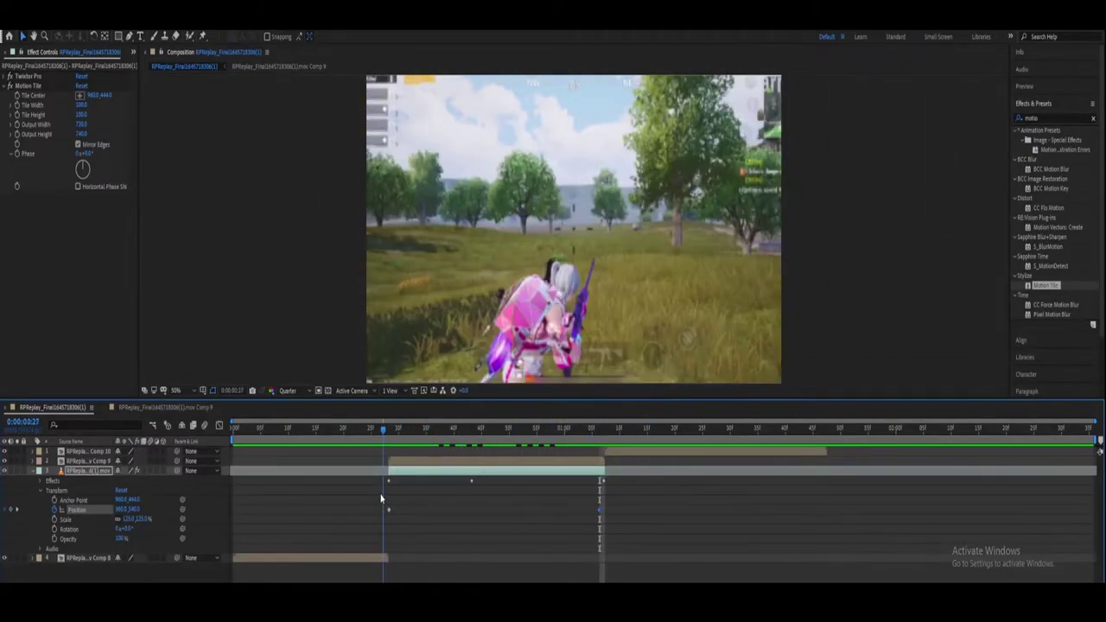
click(548, 510)
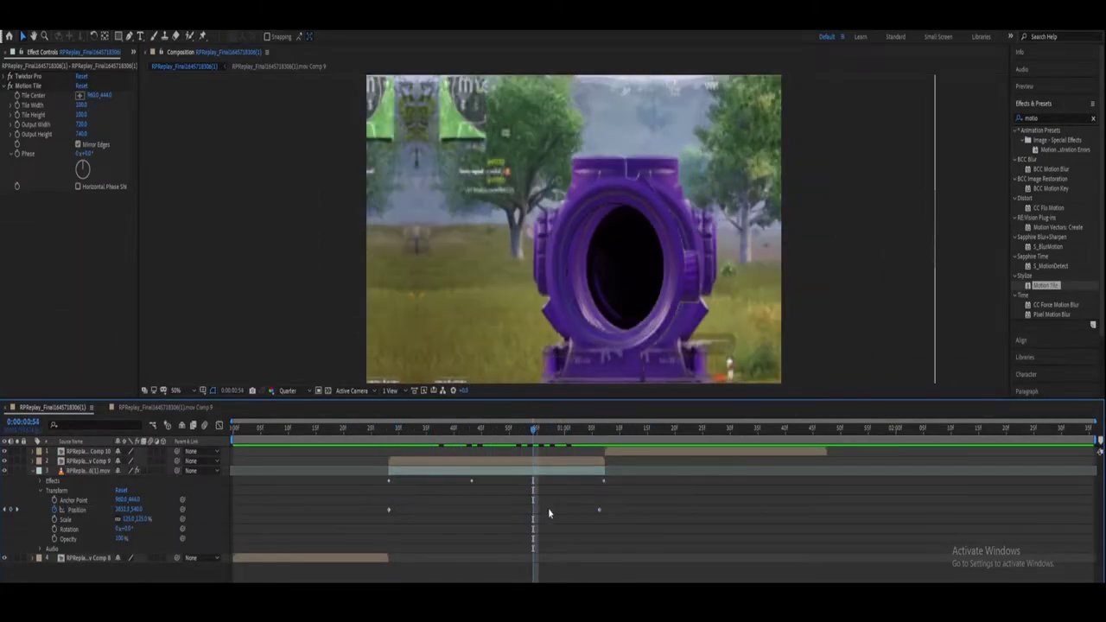
click(603, 510)
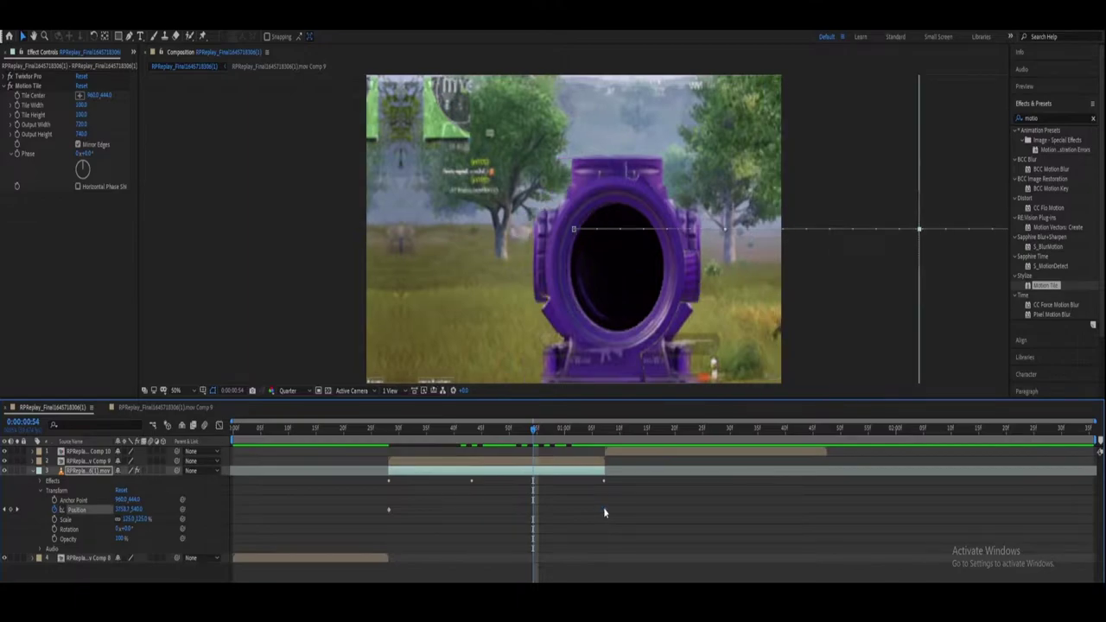
drag(388, 510, 383, 511)
click(414, 515)
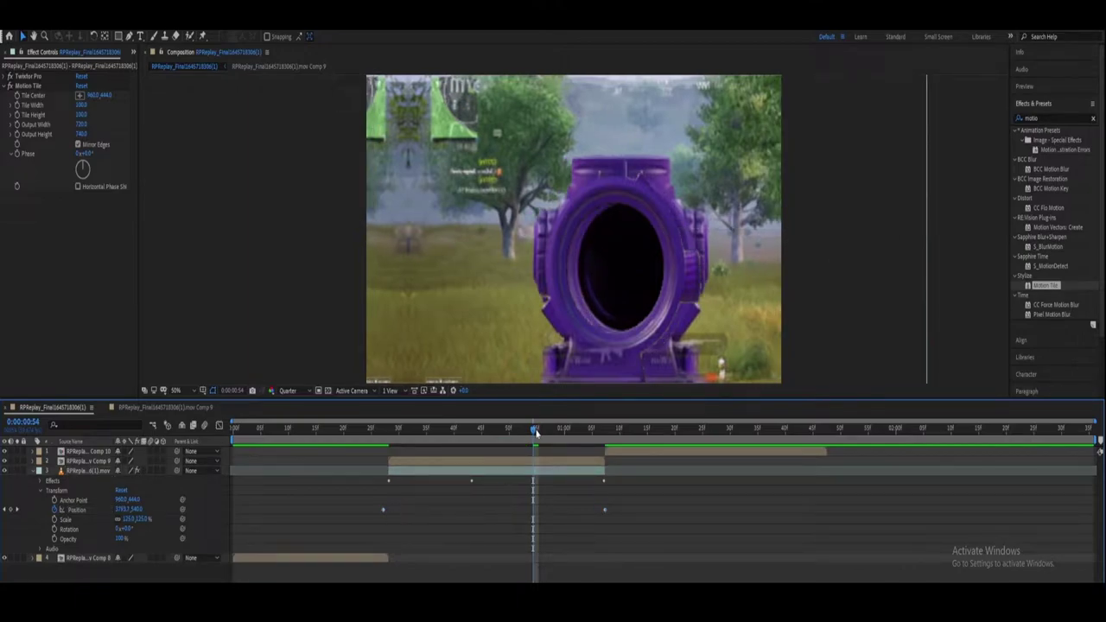
click(520, 472)
key(u)
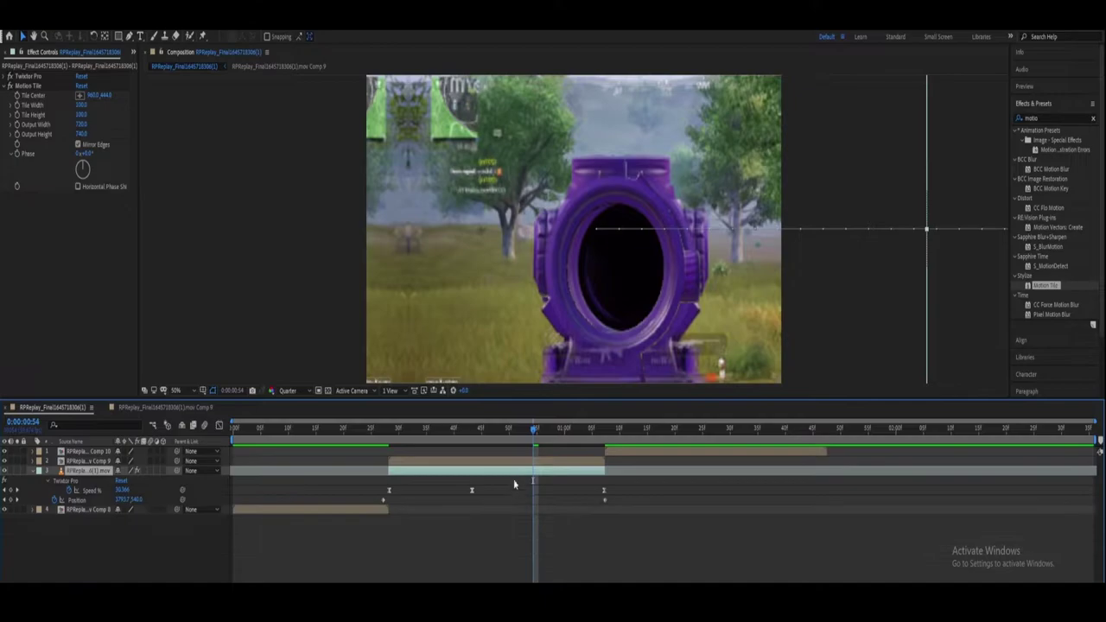
Apply Directional Blur to the third clip layer with Direction 90° and a raised blur length.
click(1046, 118)
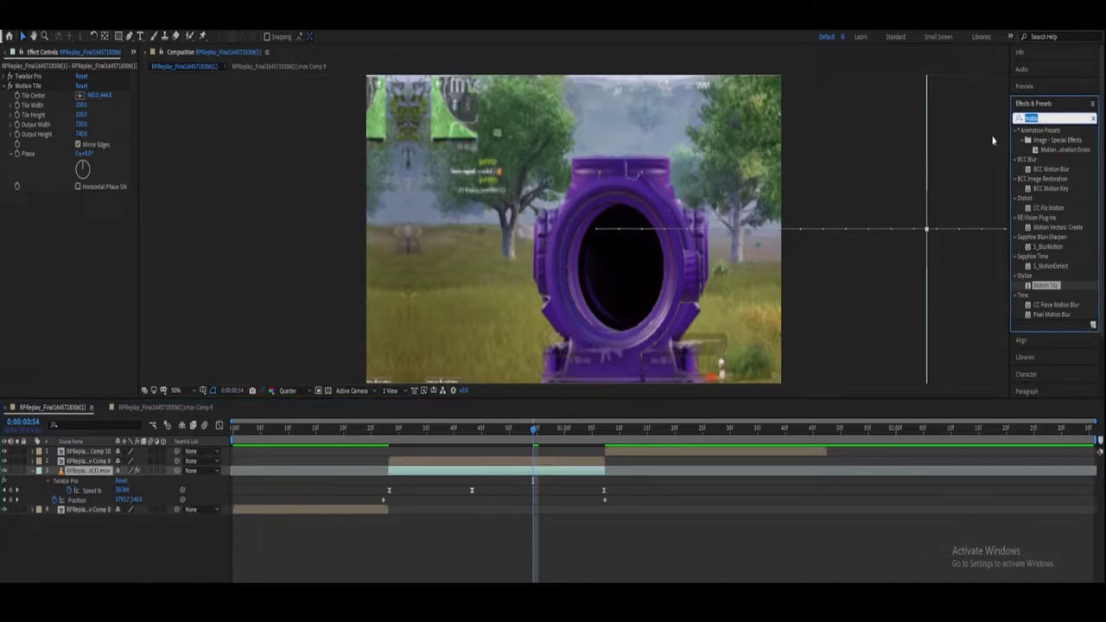
text(direc)
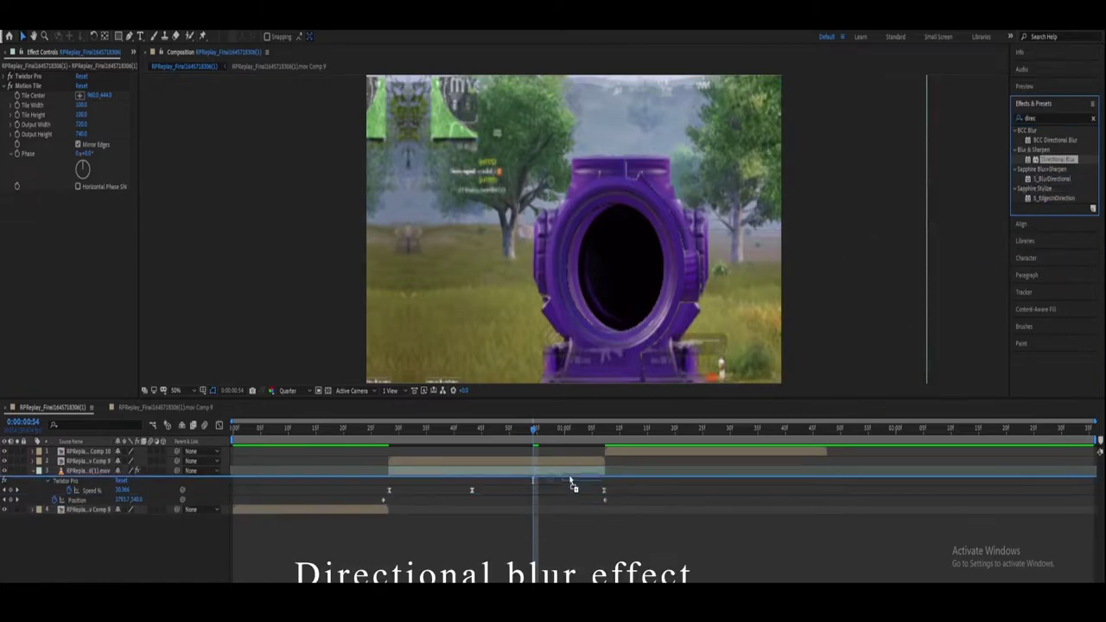
drag(1049, 160, 574, 473)
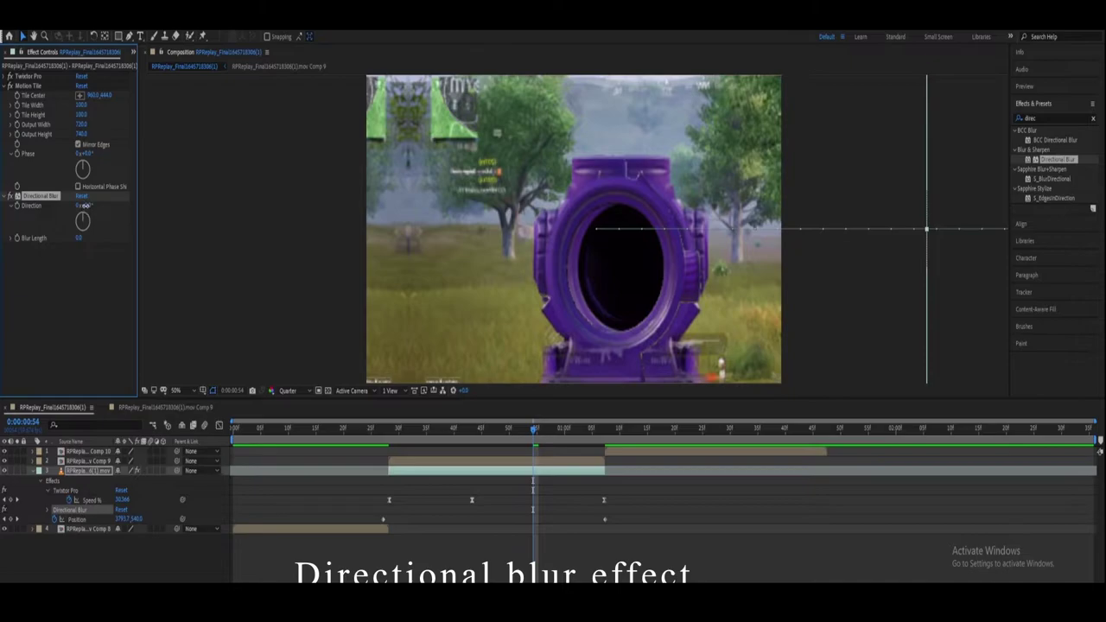
click(98, 266)
click(86, 206)
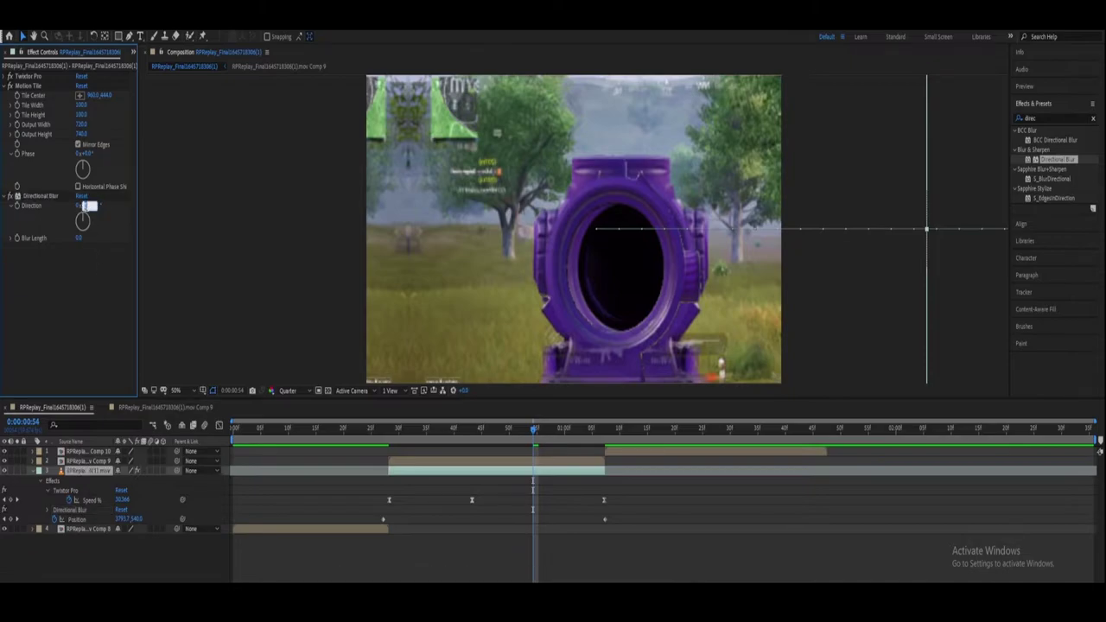
key(Return)
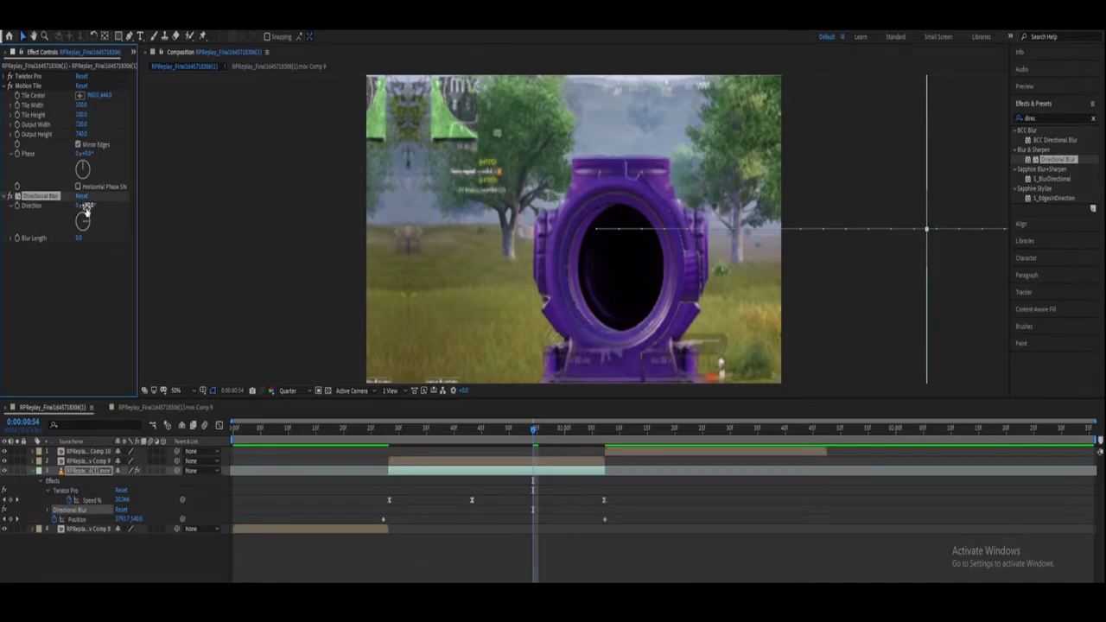
click(83, 239)
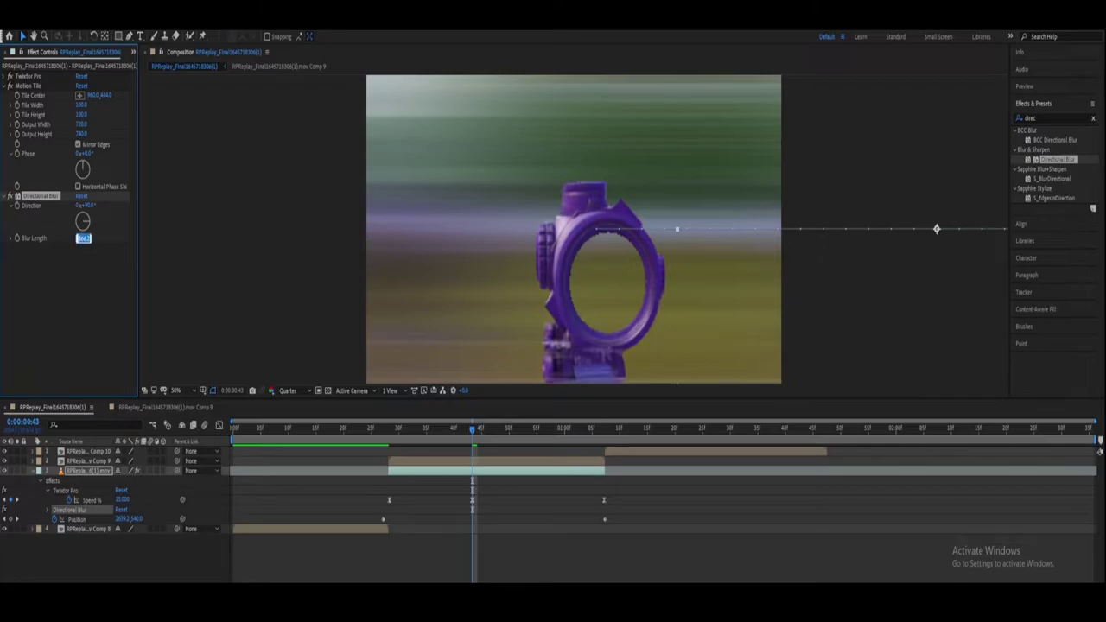
key(Return)
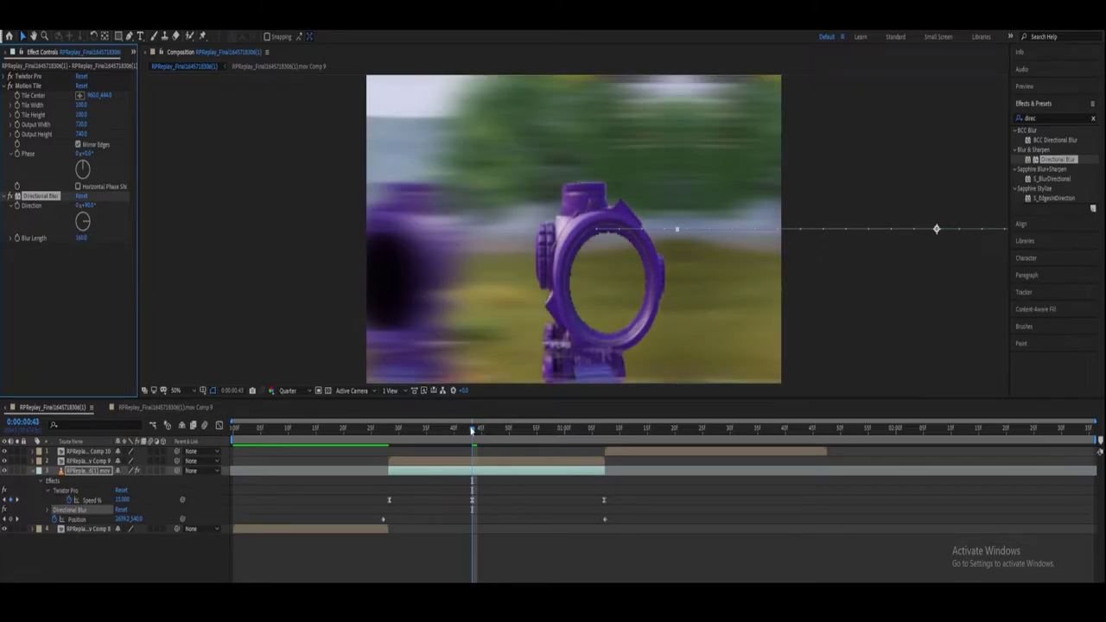
Set Blur Length to 50 at the next keyframe near 1:06, then preview the transition.
drag(472, 429, 494, 430)
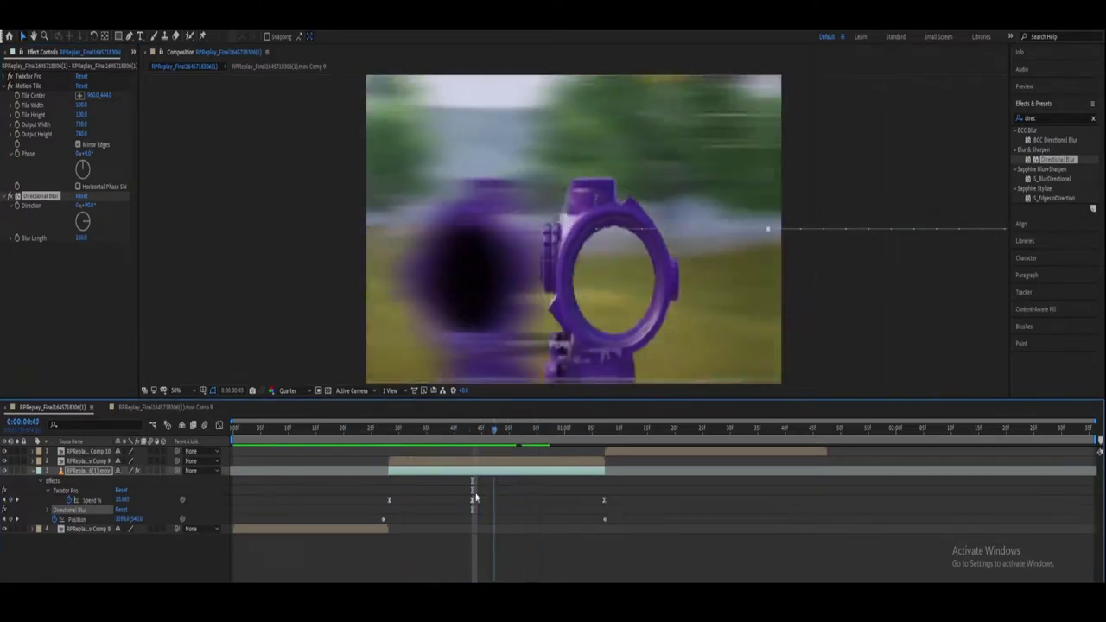
key(j)
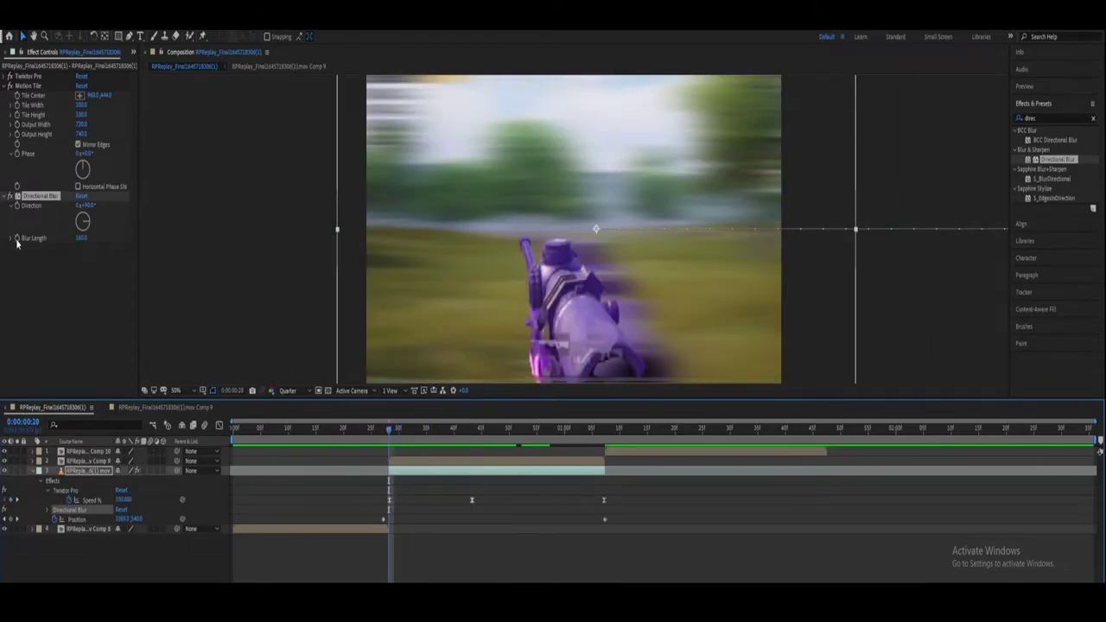
key(k)
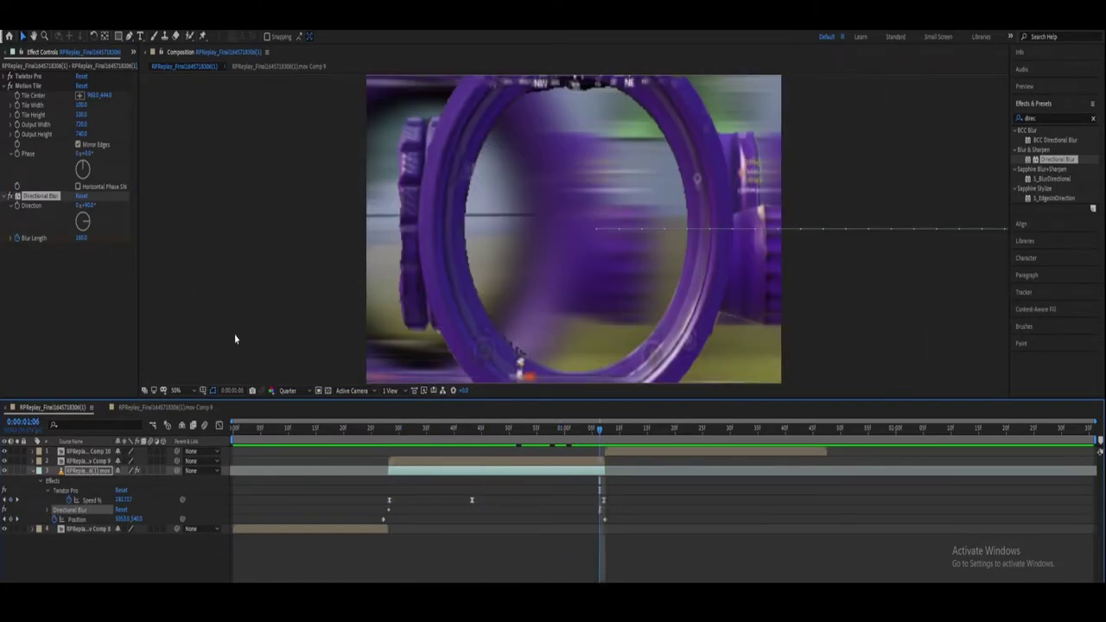
click(82, 238)
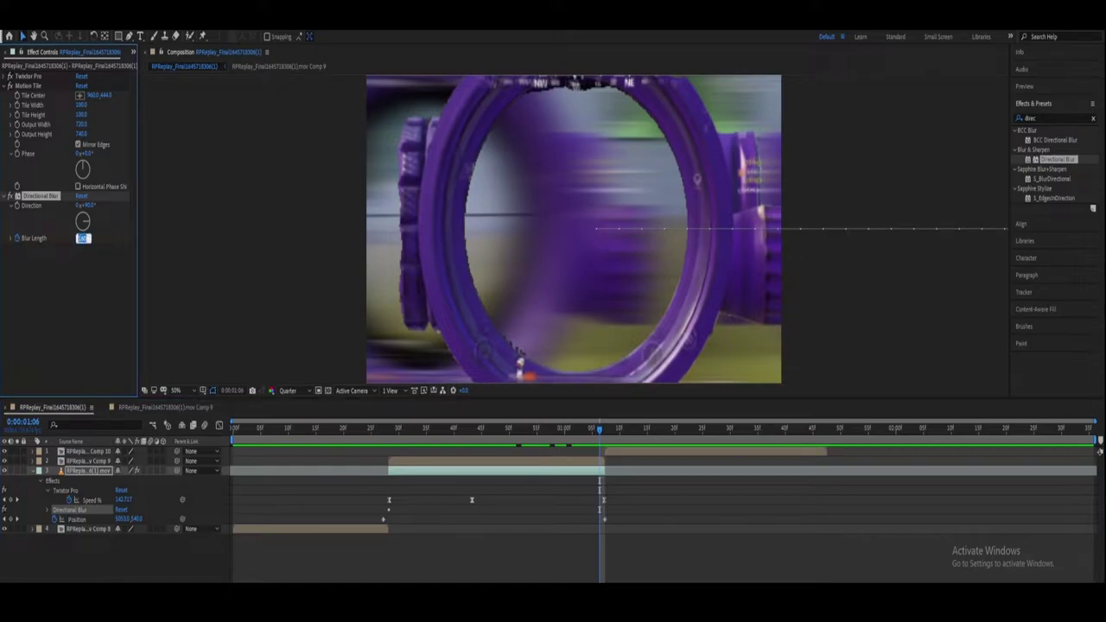
text(50)
key(Return)
key(j)
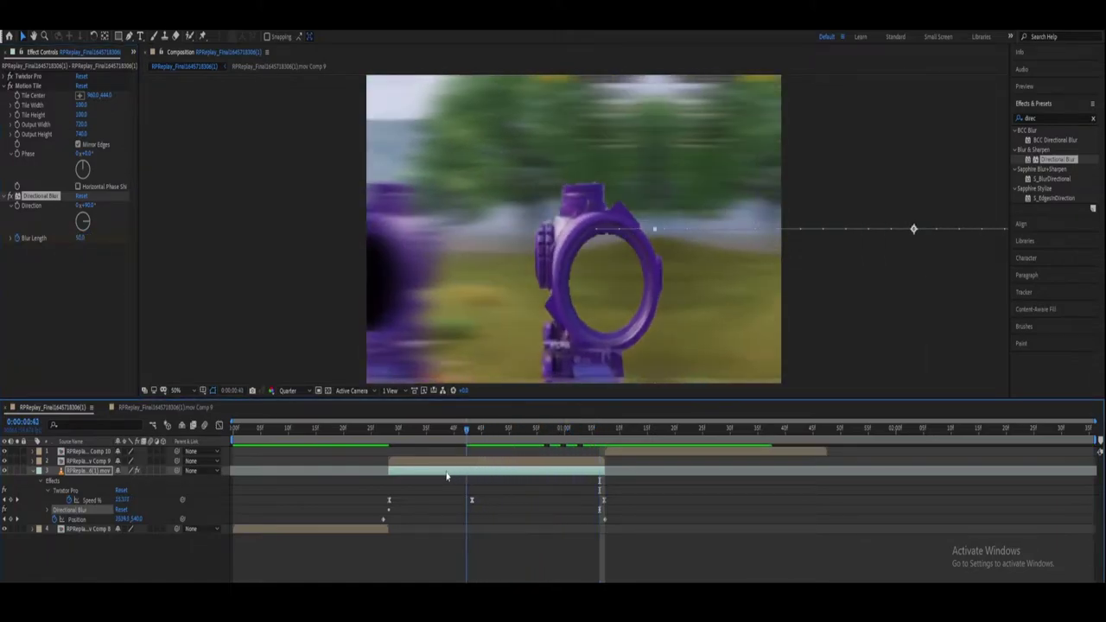
key(space)
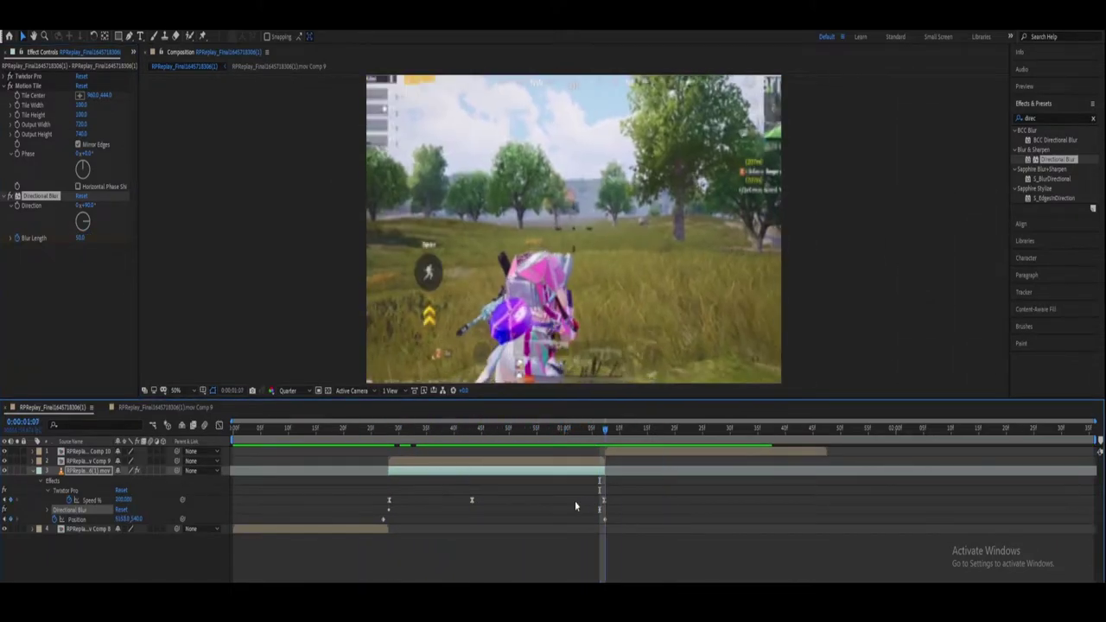
key(space)
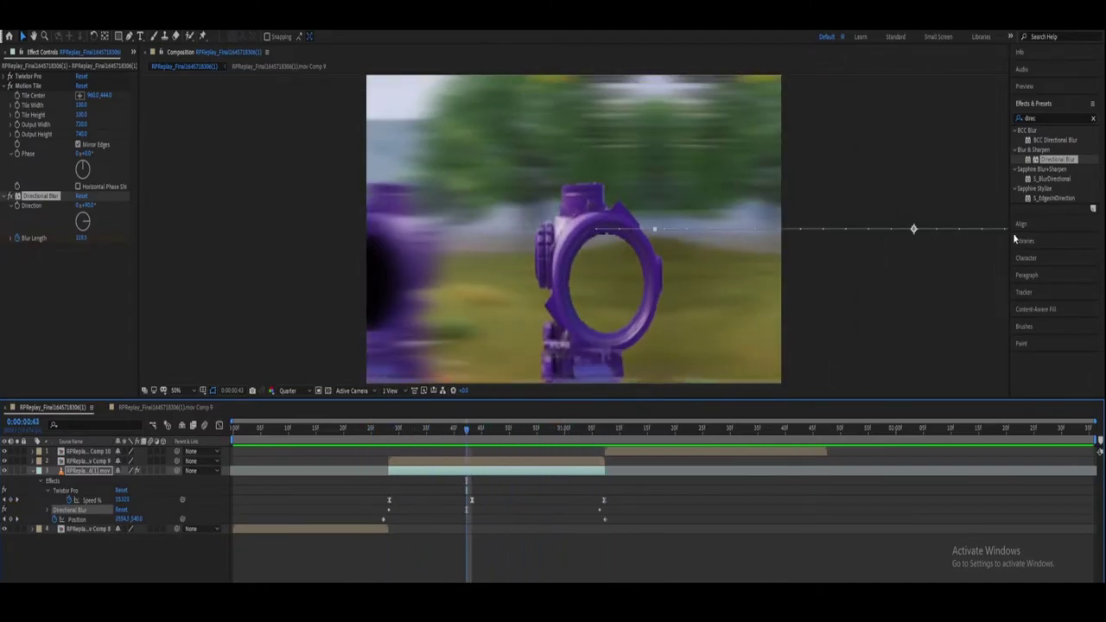
Apply Sapphire S_Monochrome to the third clip layer and preview the greyscale gameplay footage.
click(1049, 119)
text(mono)
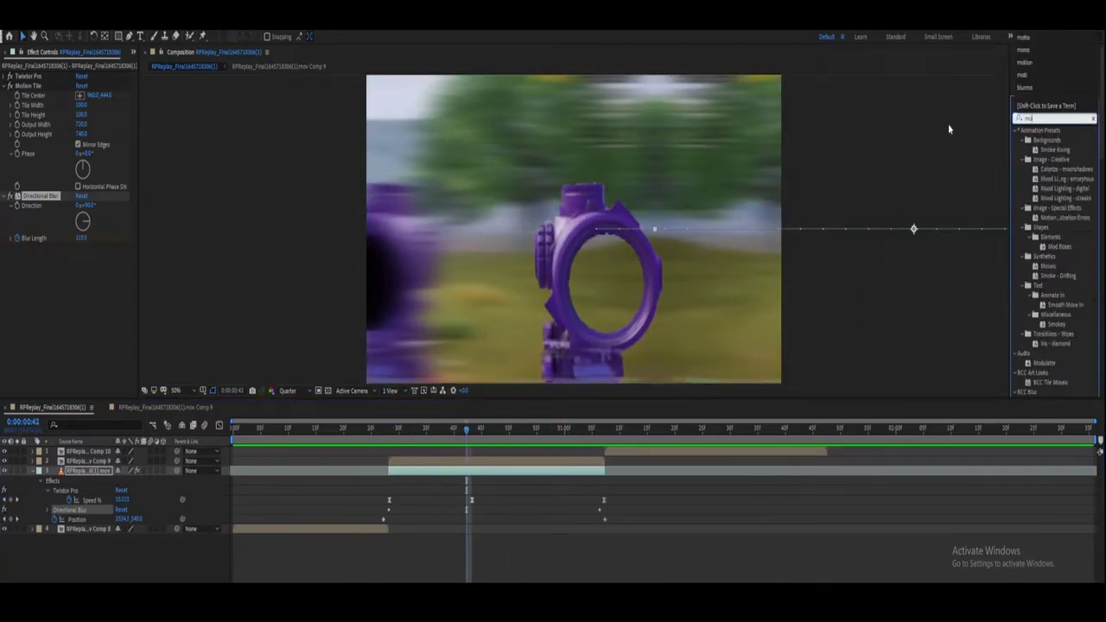
drag(1049, 139, 507, 475)
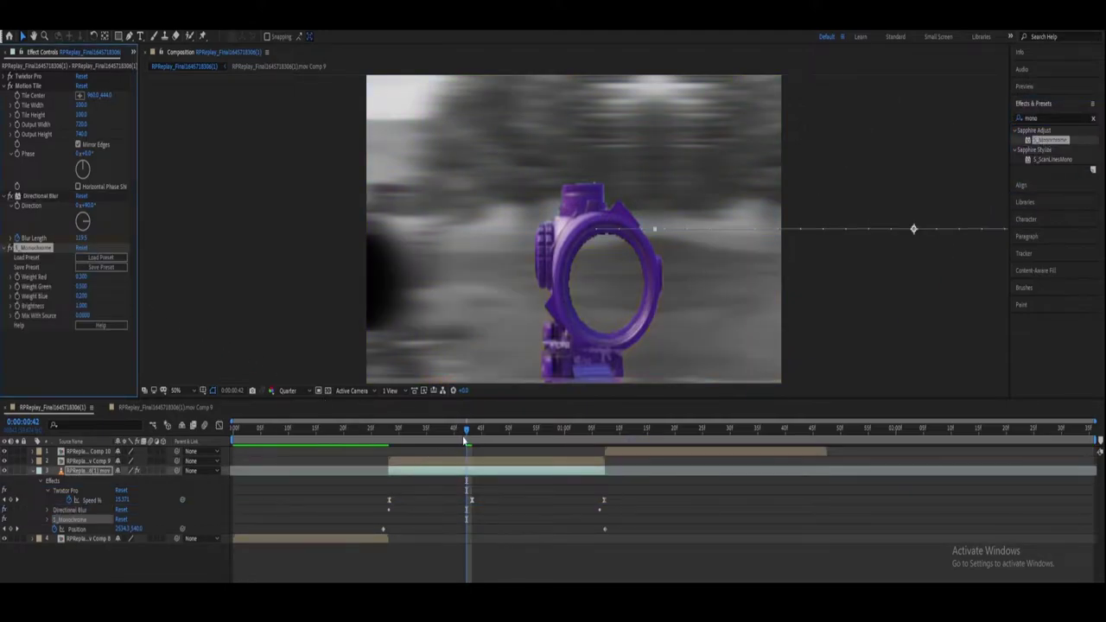
key(space)
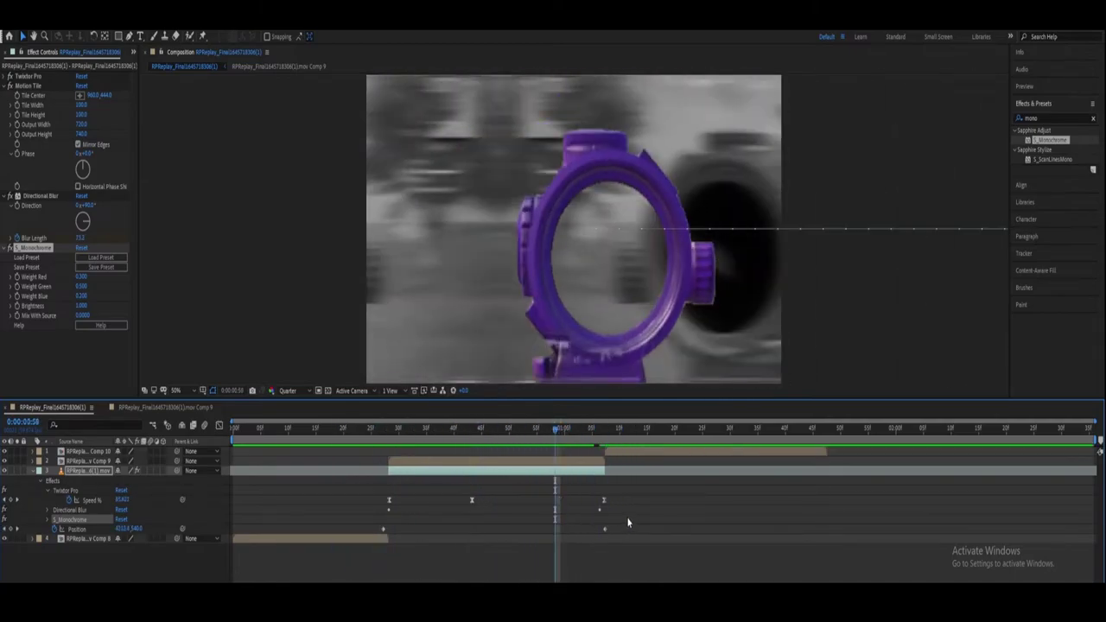
click(538, 475)
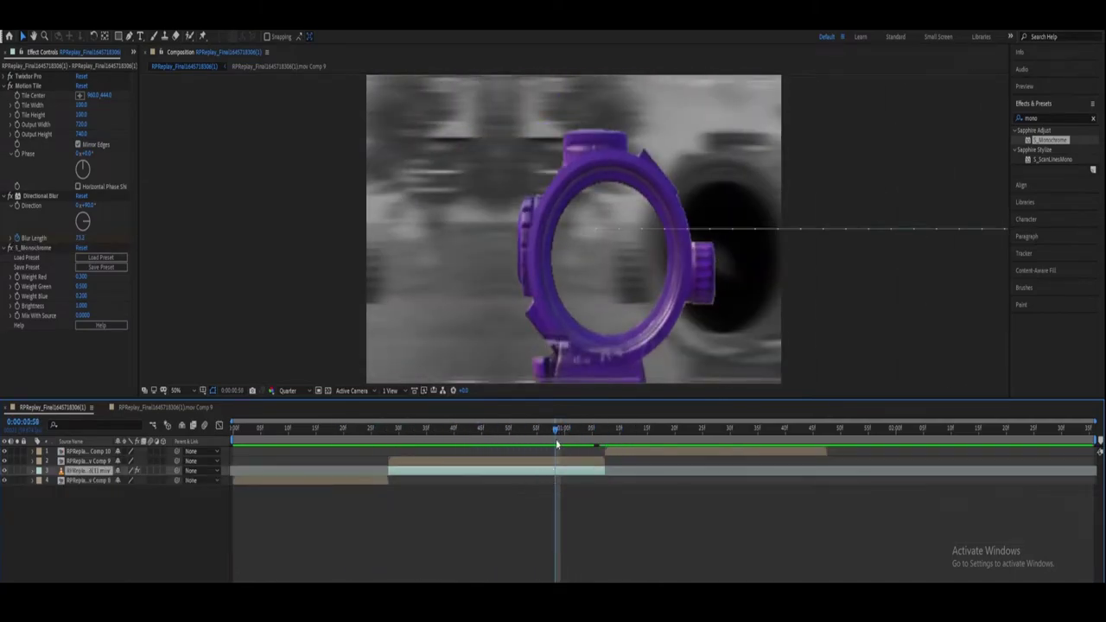
In the scope precomp, apply Deep Glow with radius 250 and reduced exposure.
double_click(493, 460)
drag(628, 446, 453, 428)
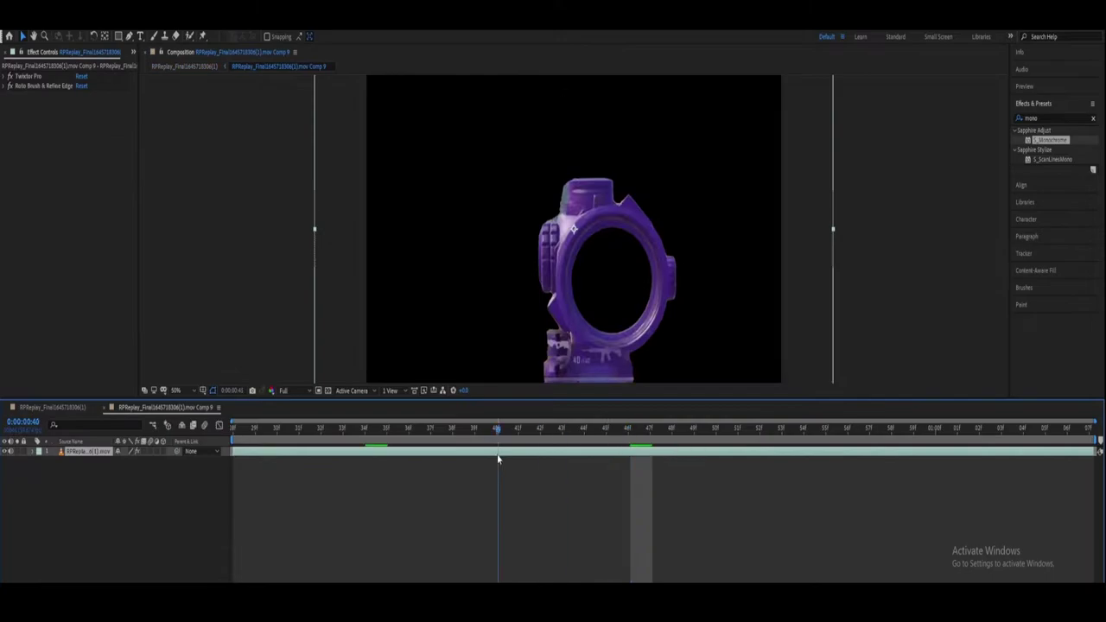
click(1049, 121)
click(1094, 120)
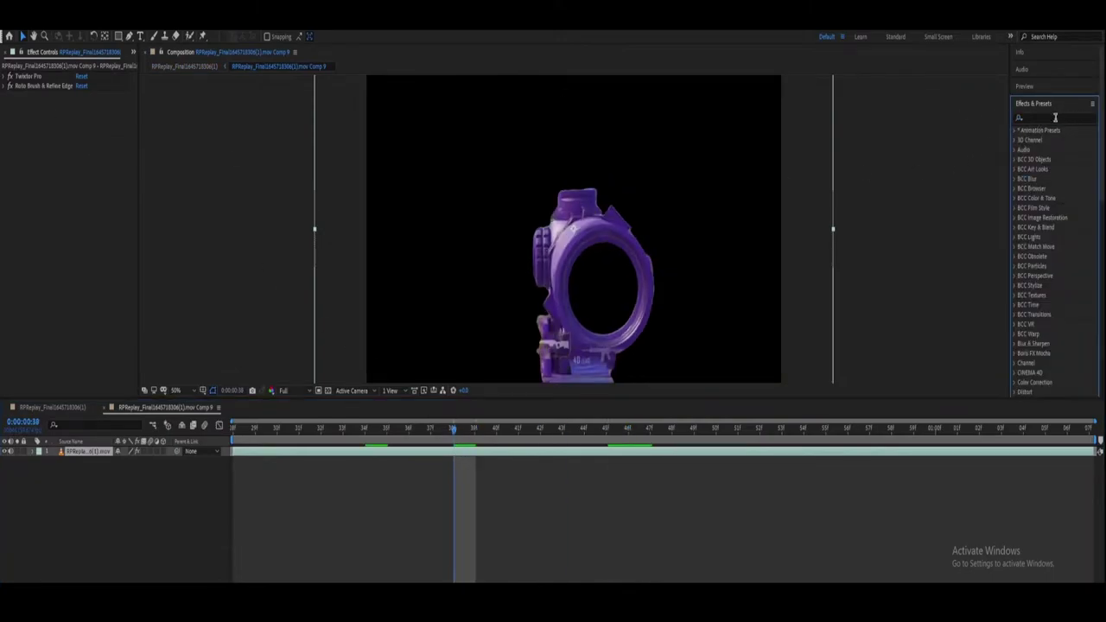
click(1056, 118)
text(deep)
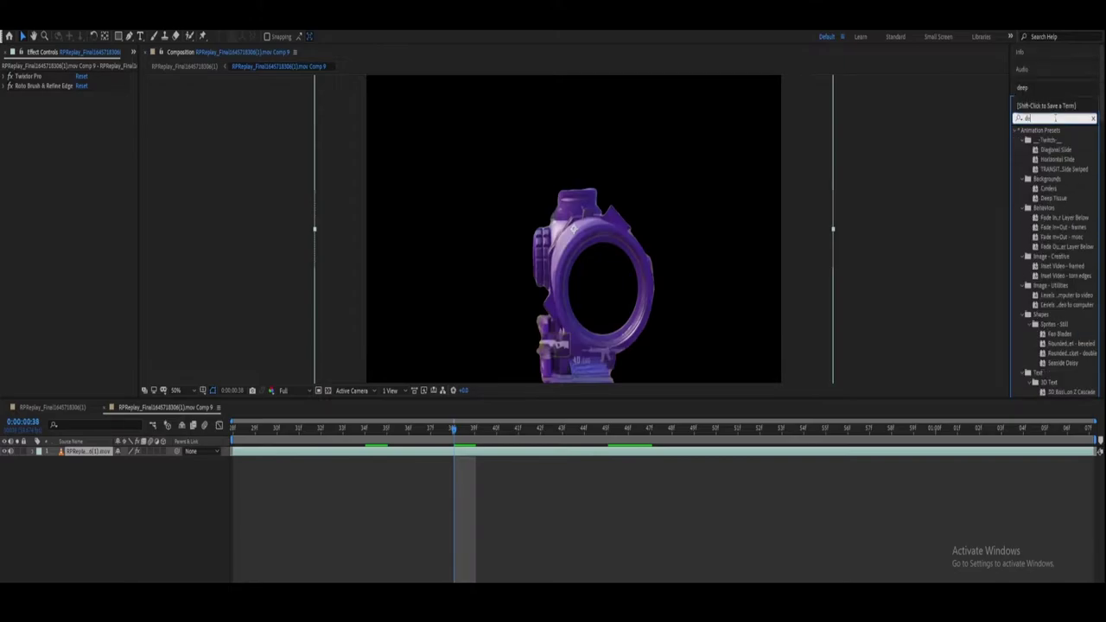
drag(1049, 170, 586, 460)
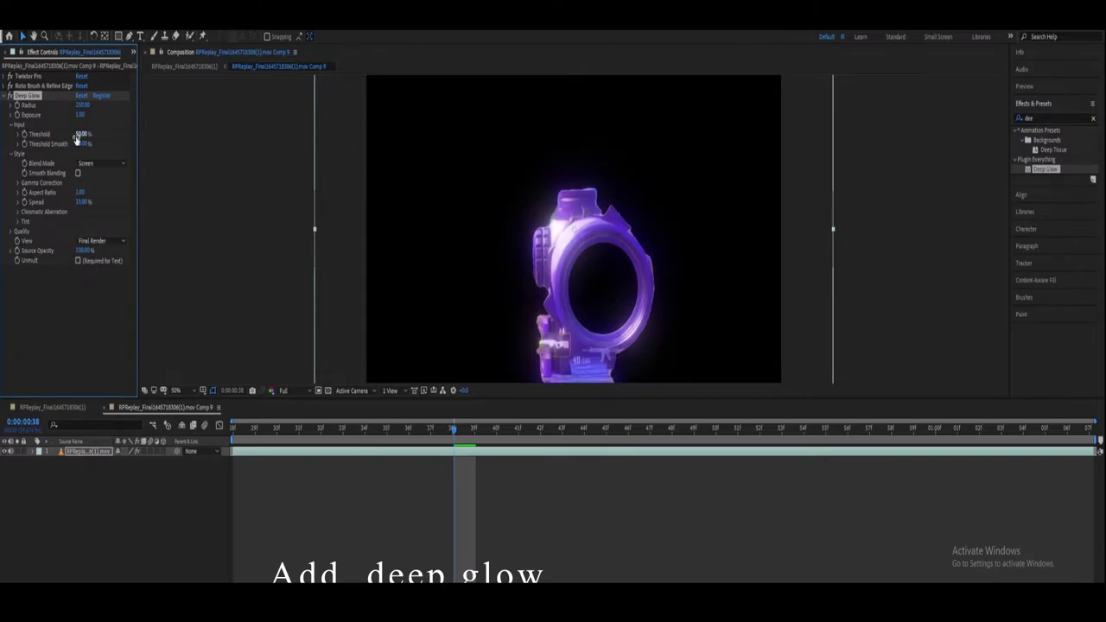
click(83, 105)
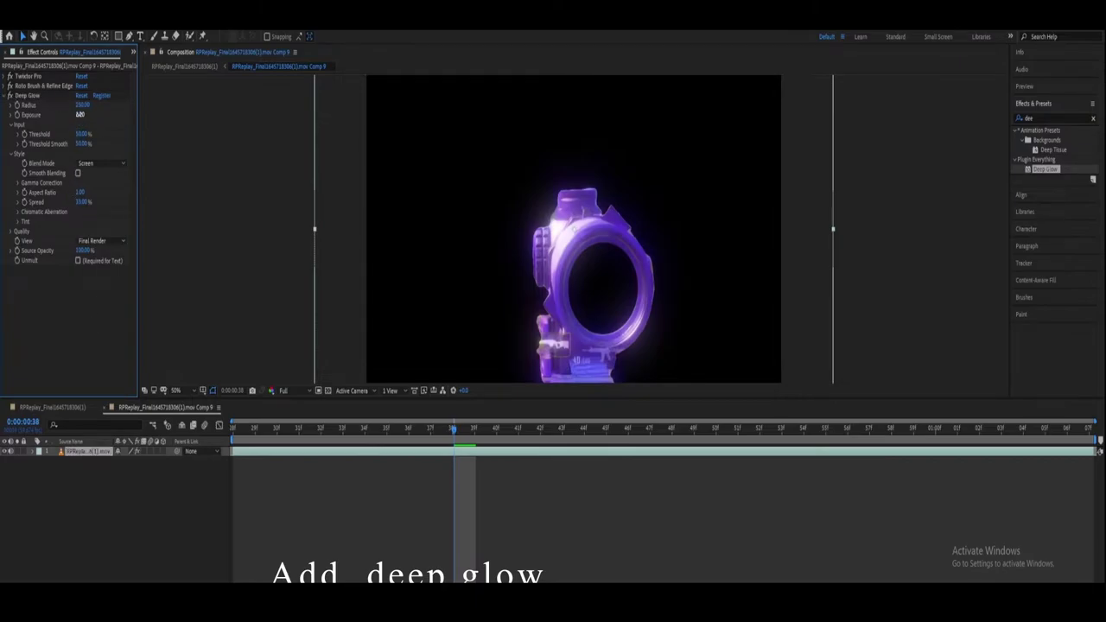
click(81, 114)
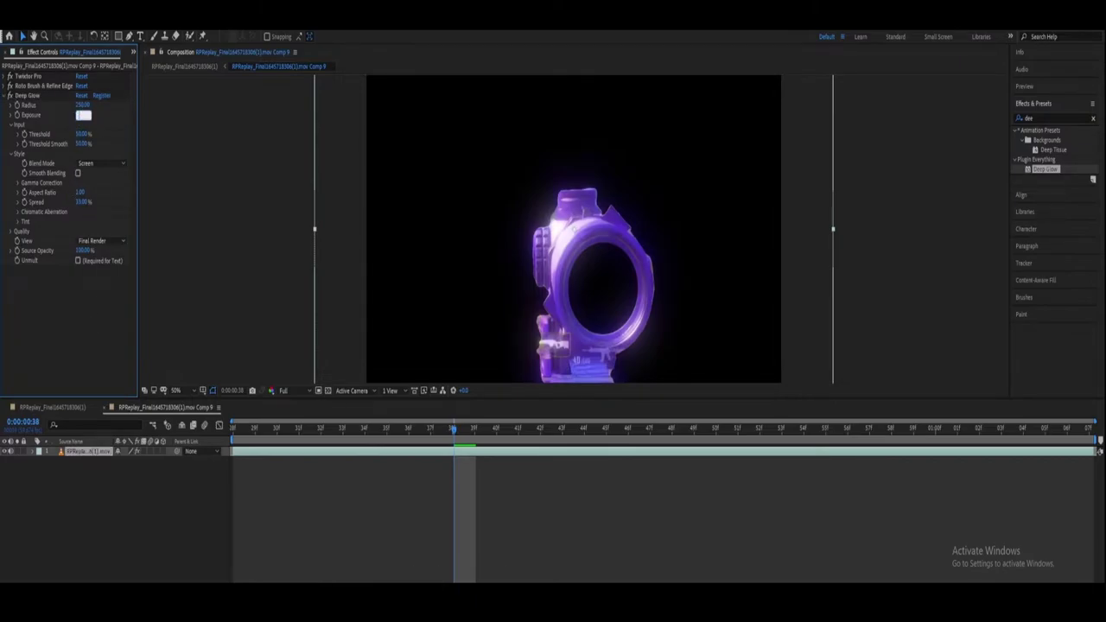
key(Return)
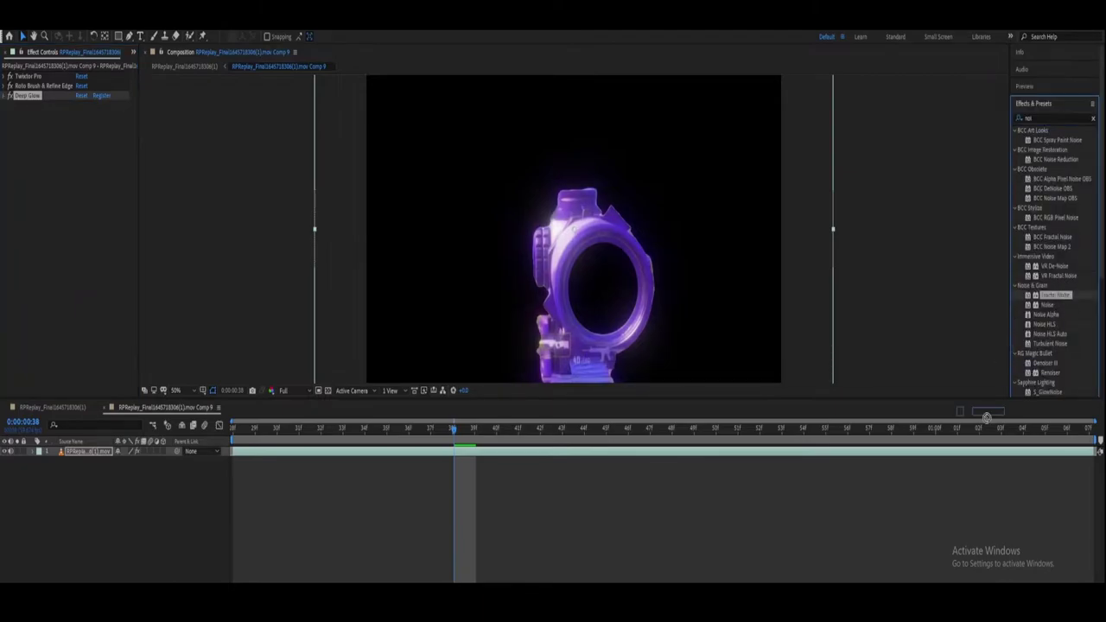
Apply Fractal Noise to the scope layer and enable Deep Glow's Unmult so the scope reappears.
drag(1055, 295, 811, 458)
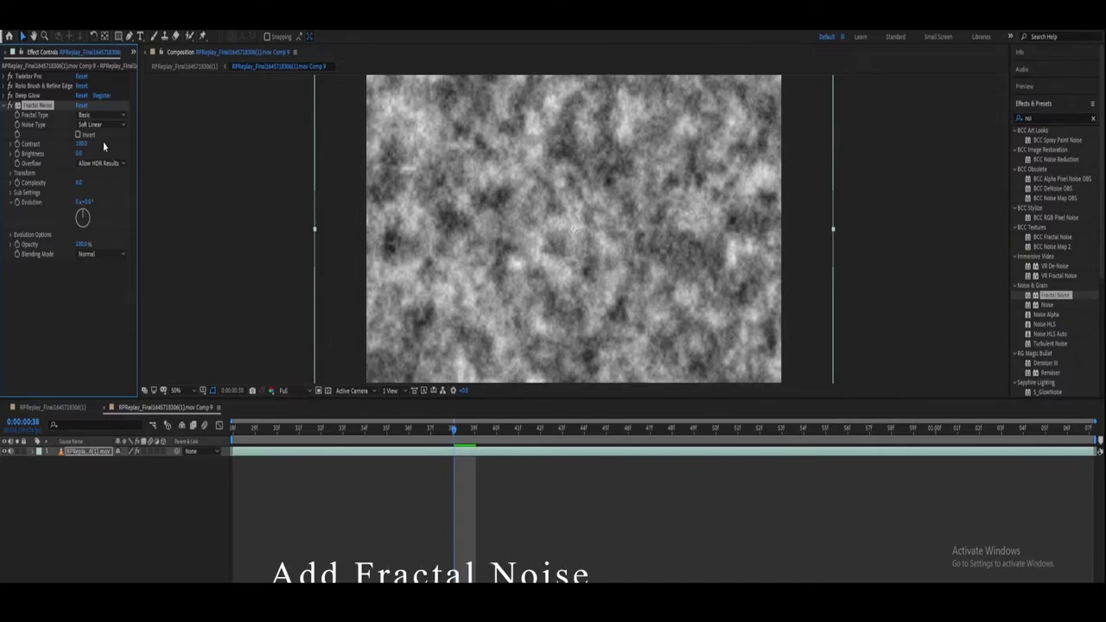
click(26, 95)
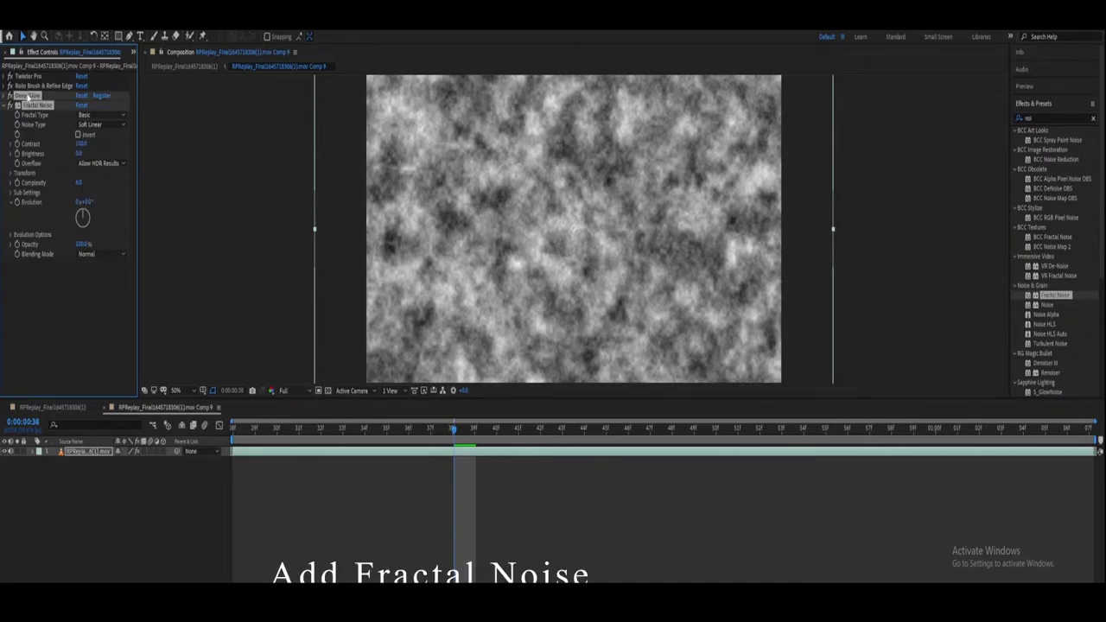
click(9, 95)
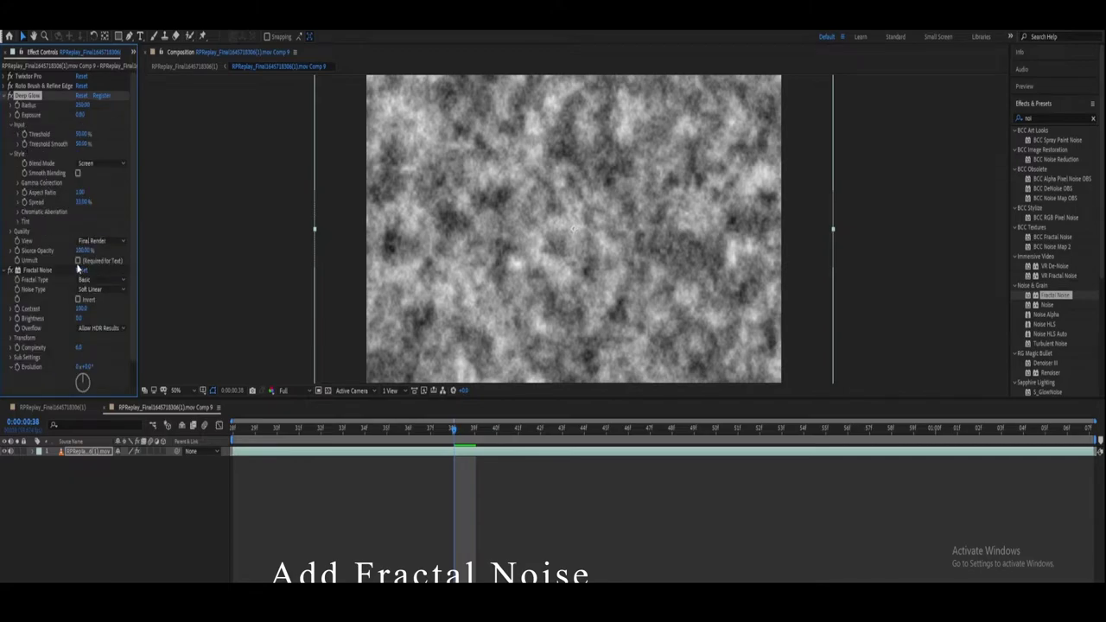
click(78, 261)
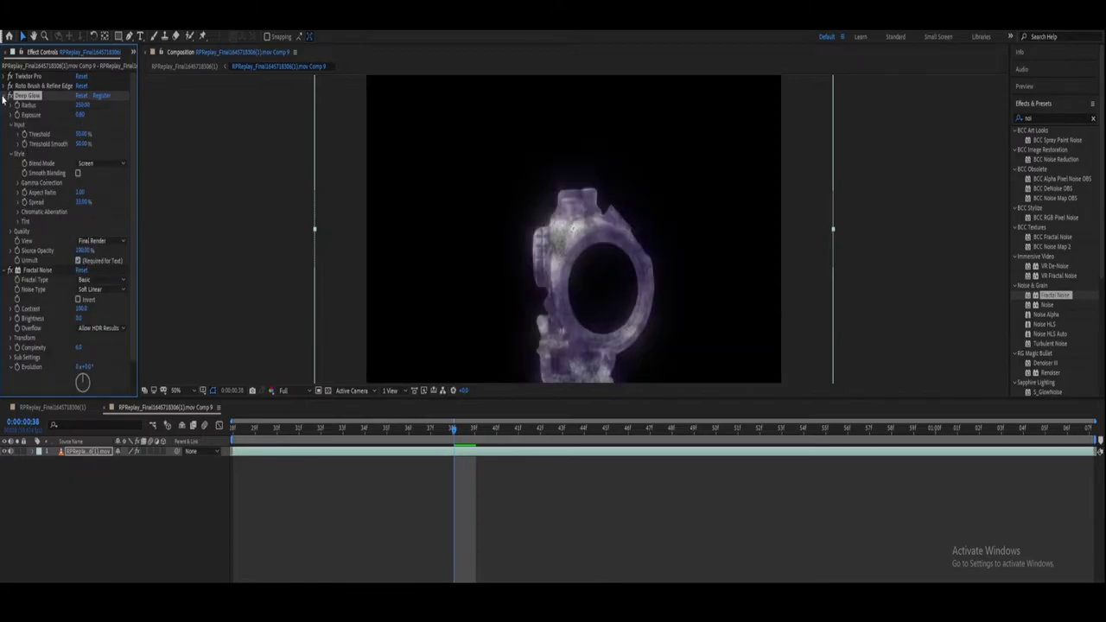
click(4, 101)
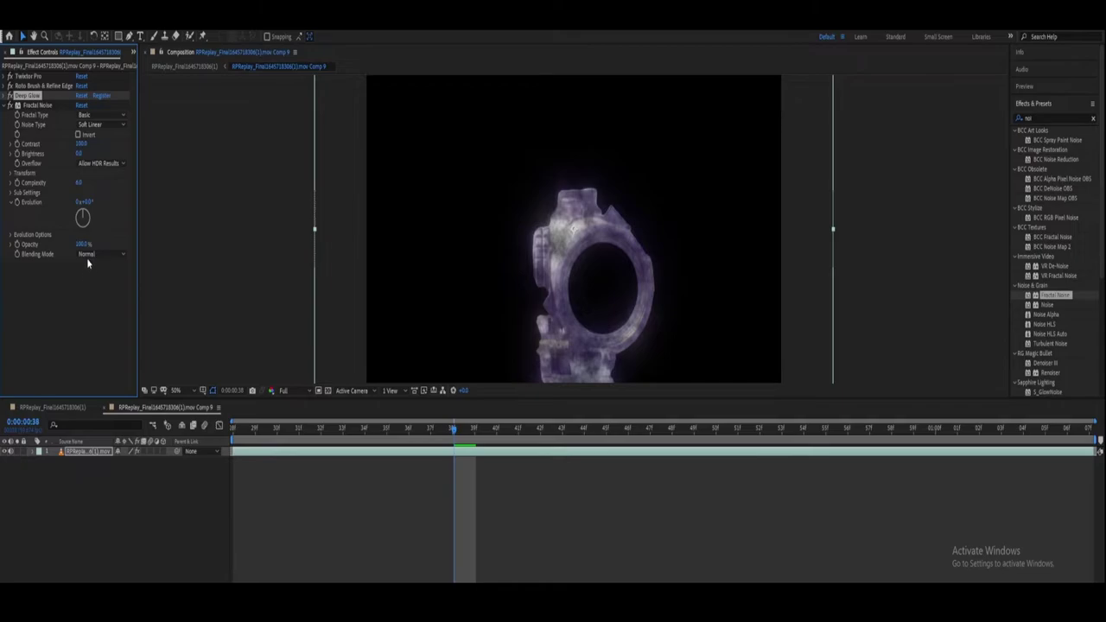
Turn on Fractal Noise Invert and set its Contrast to 50.
click(78, 136)
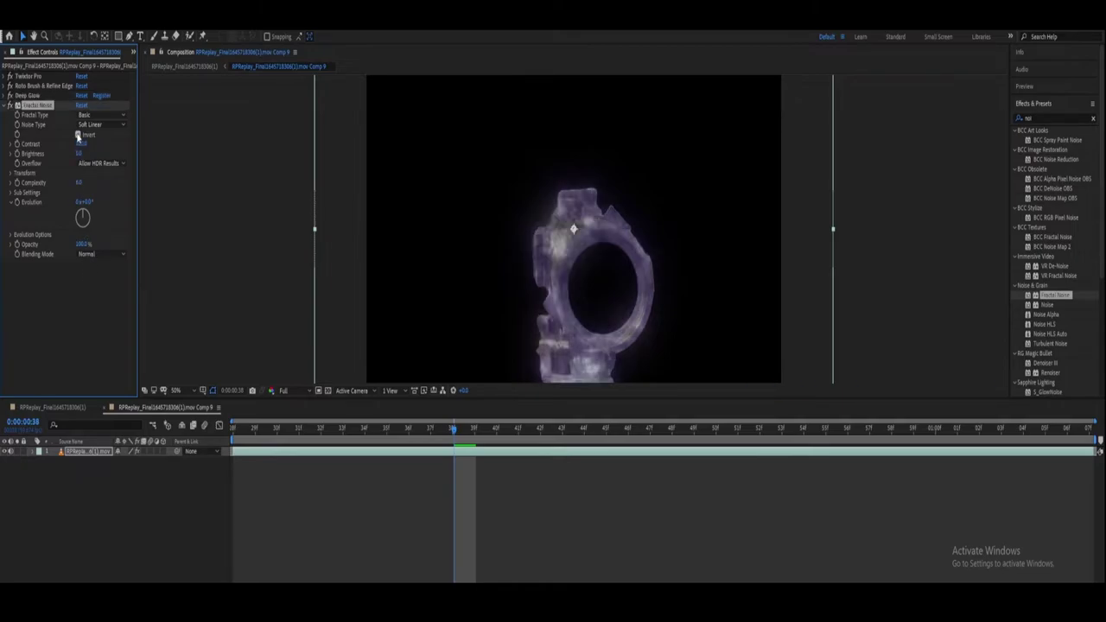
click(81, 145)
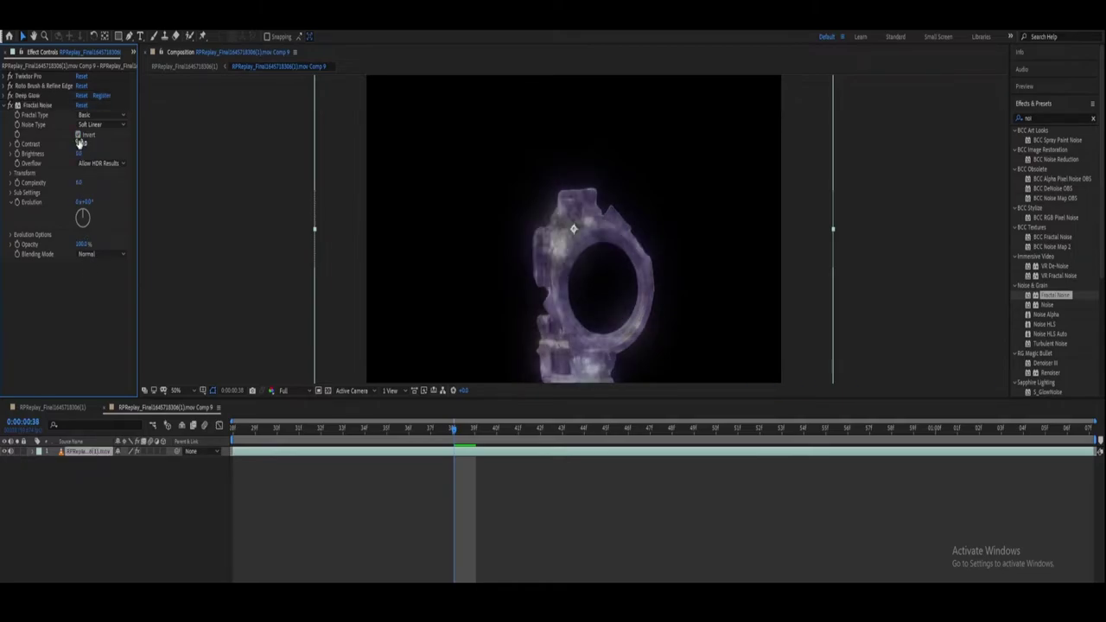
text(50)
key(Return)
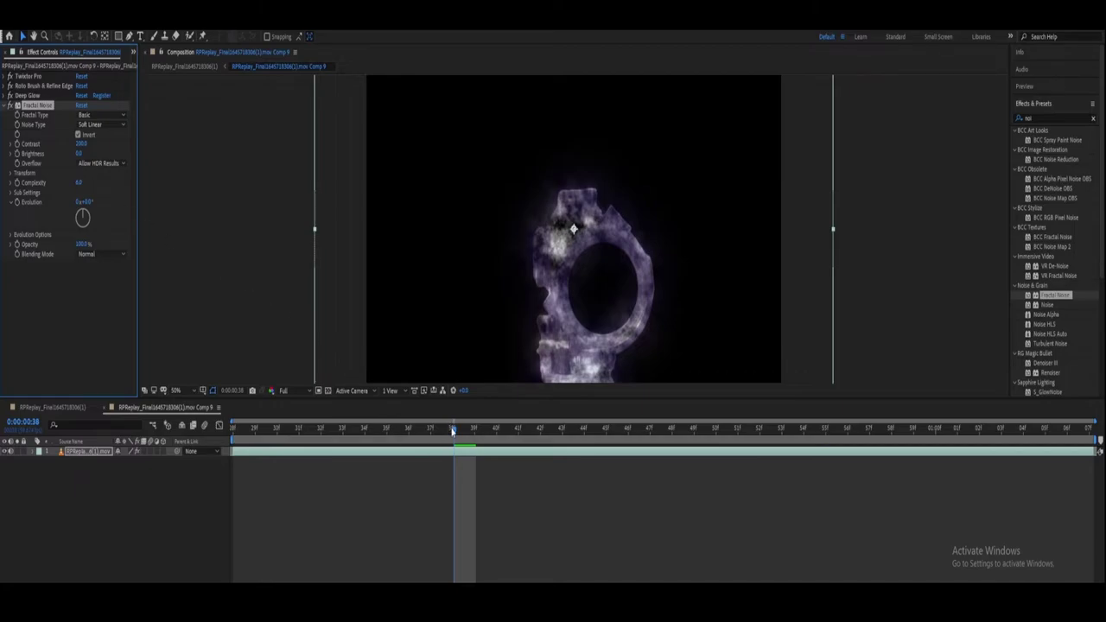
Lower the Fractal Noise brightness while viewing a frame where the scope fills the view.
click(254, 429)
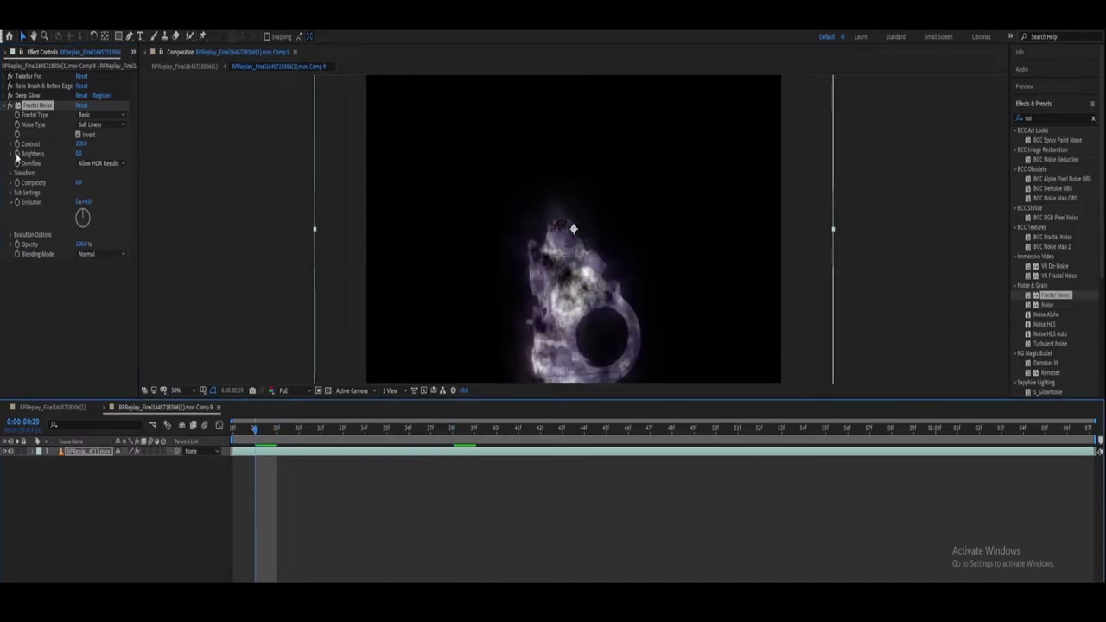
drag(256, 430, 1029, 431)
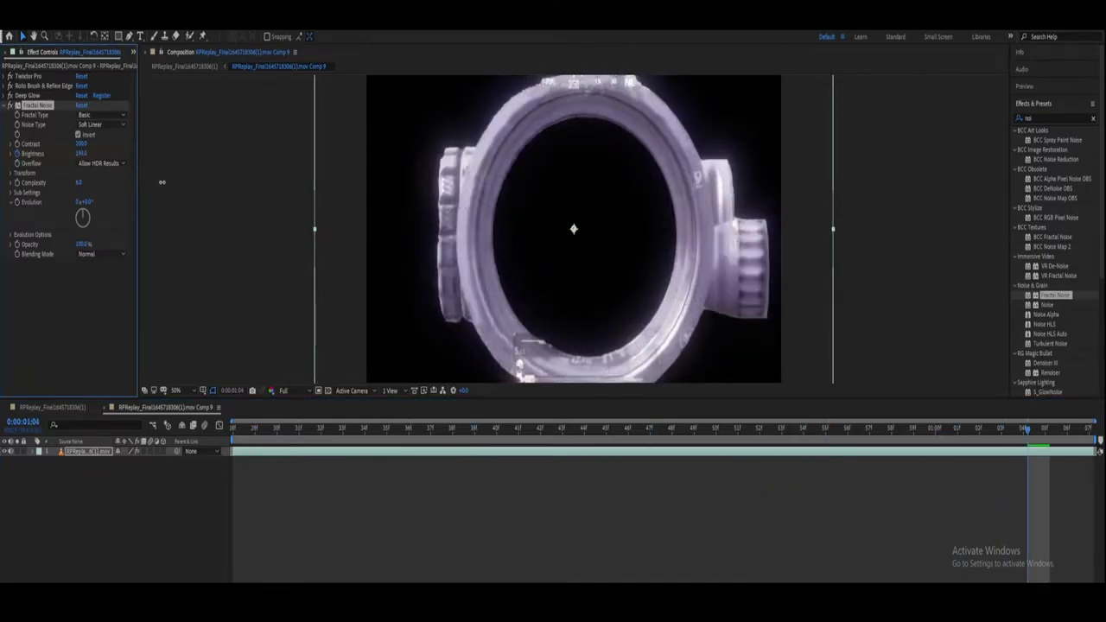
drag(161, 183, 115, 194)
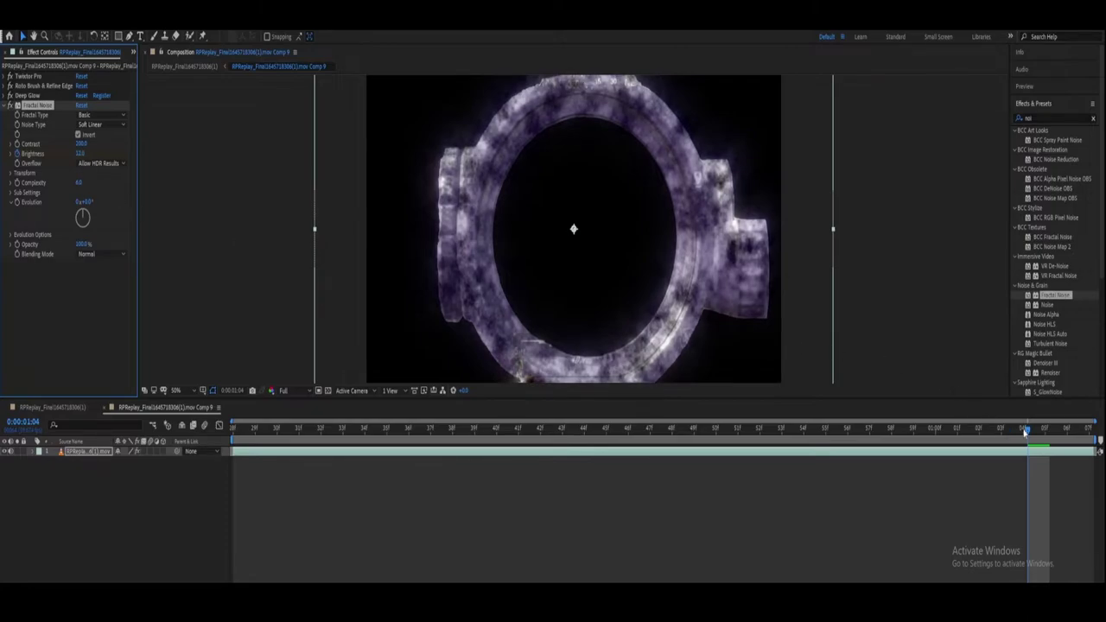
mouse_move(1026, 432)
mouse_down()
mouse_move(396, 428)
mouse_move(411, 430)
mouse_up()
Drop the preview resolution to Quarter and play back the scope animation.
click(285, 391)
click(290, 462)
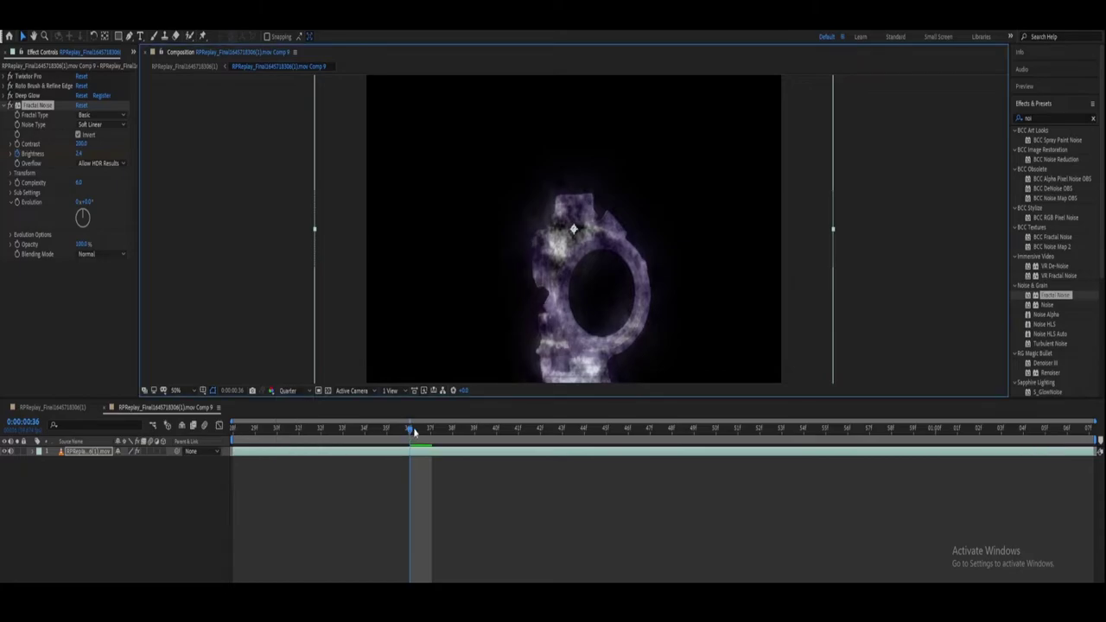
key(space)
drag(655, 469, 366, 467)
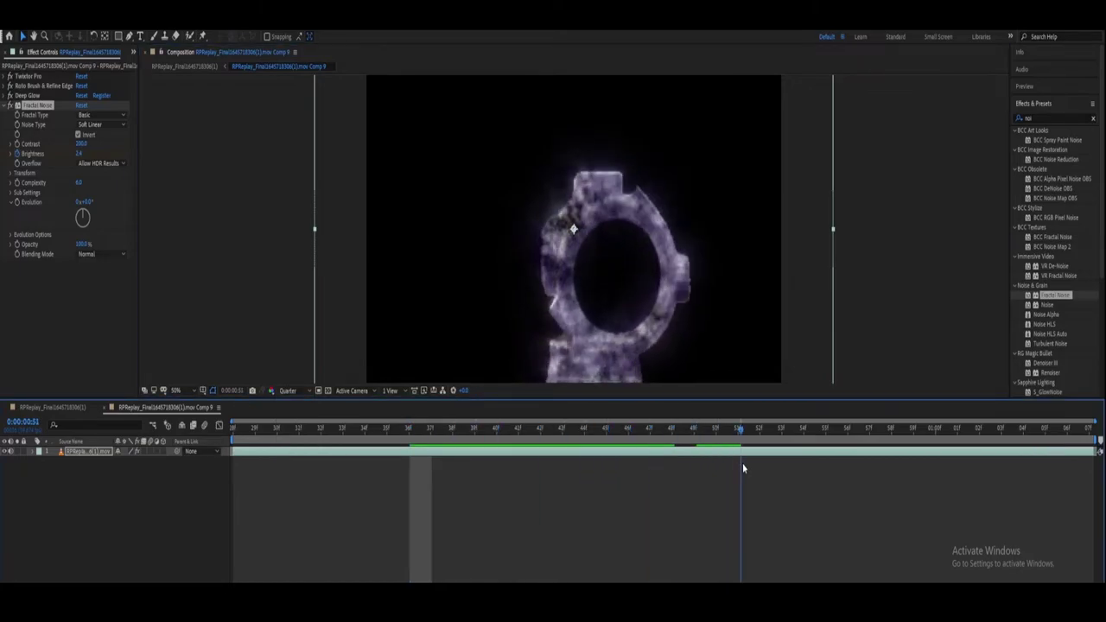
click(464, 494)
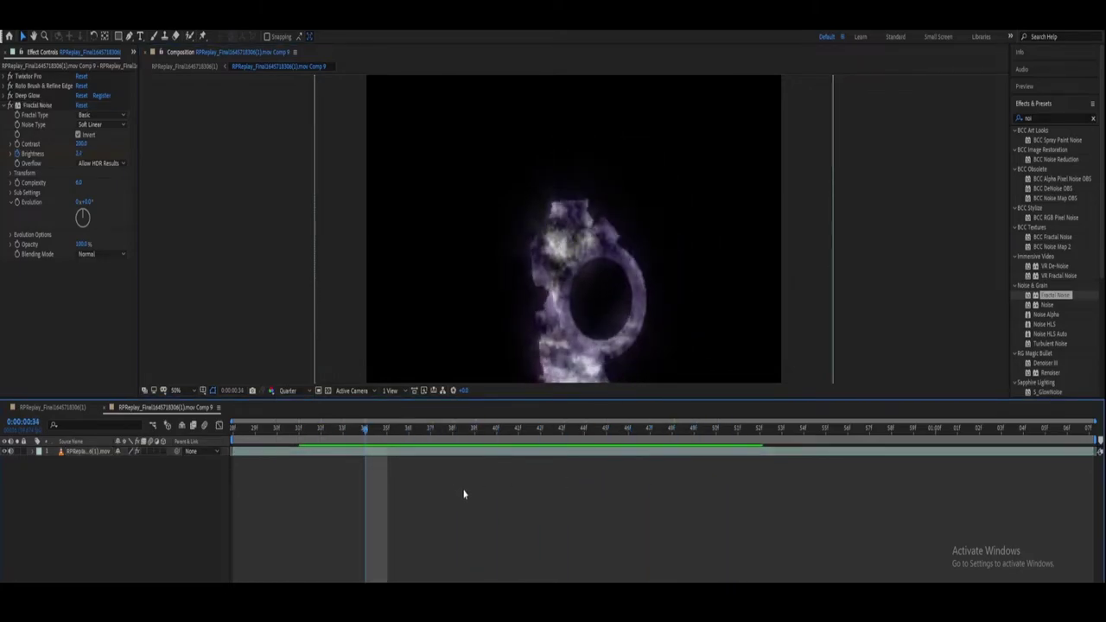
drag(365, 432, 592, 475)
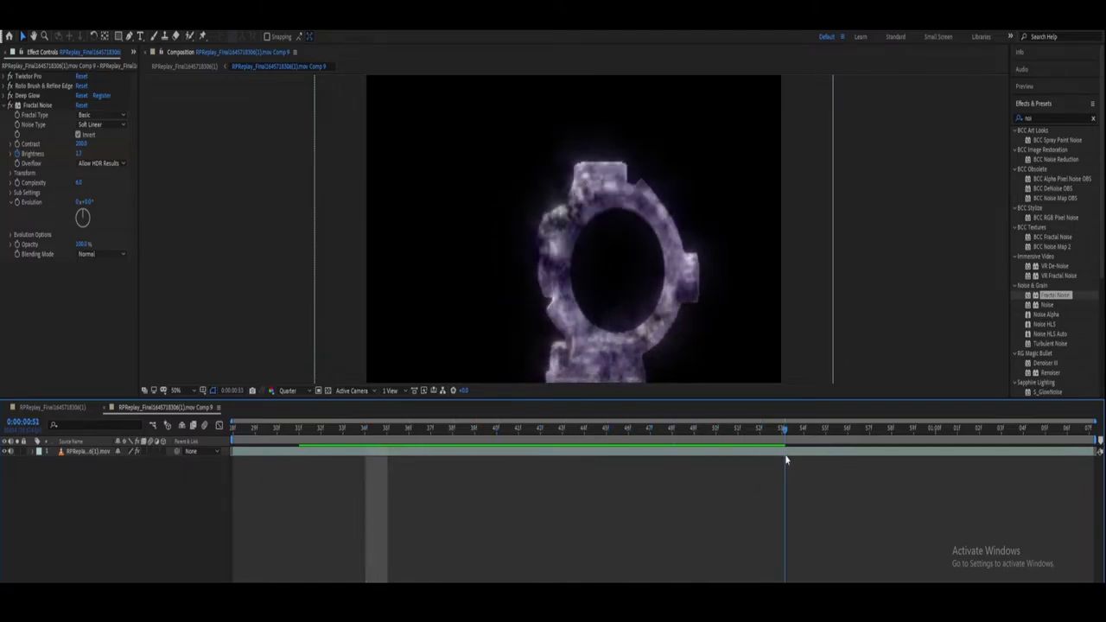
Set Fractal Type to Dynamic Twist and Noise Type to Linear.
click(101, 115)
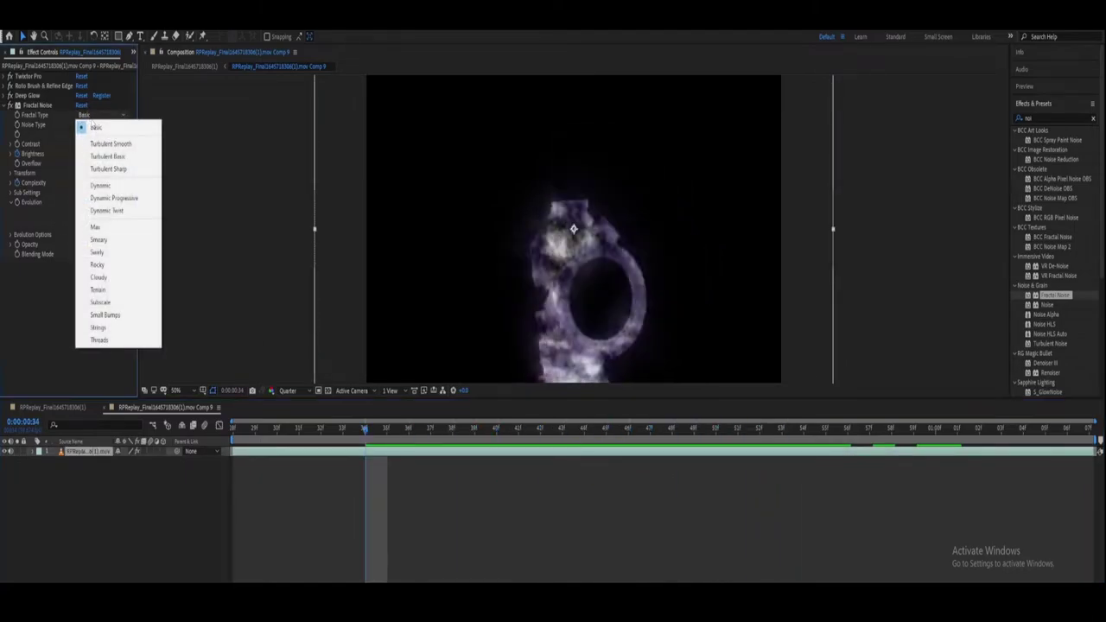
click(107, 210)
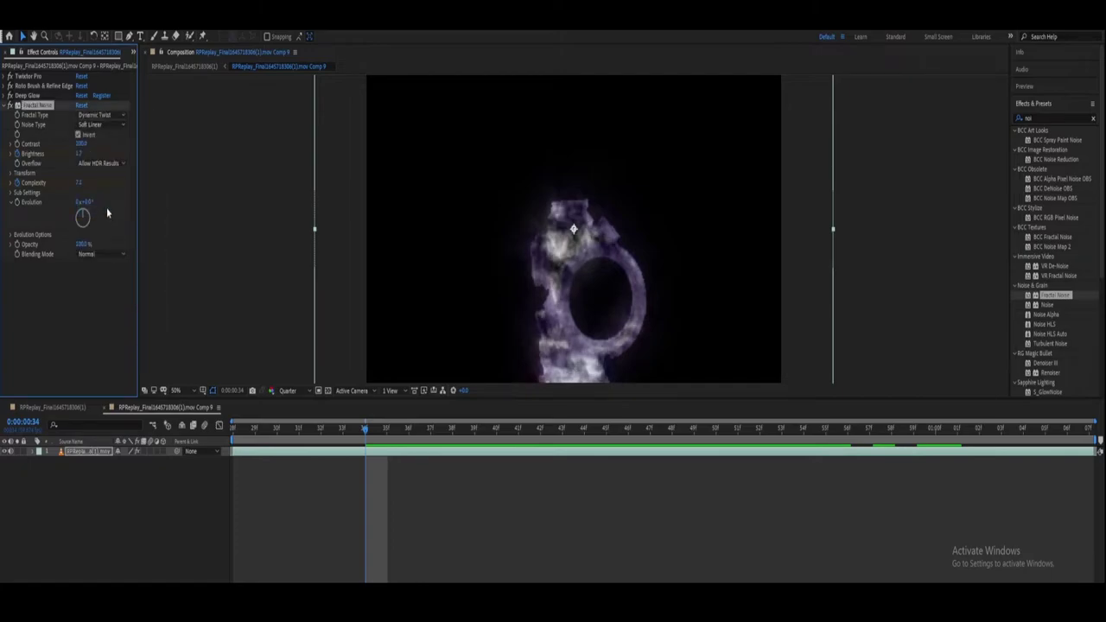
click(89, 125)
click(97, 145)
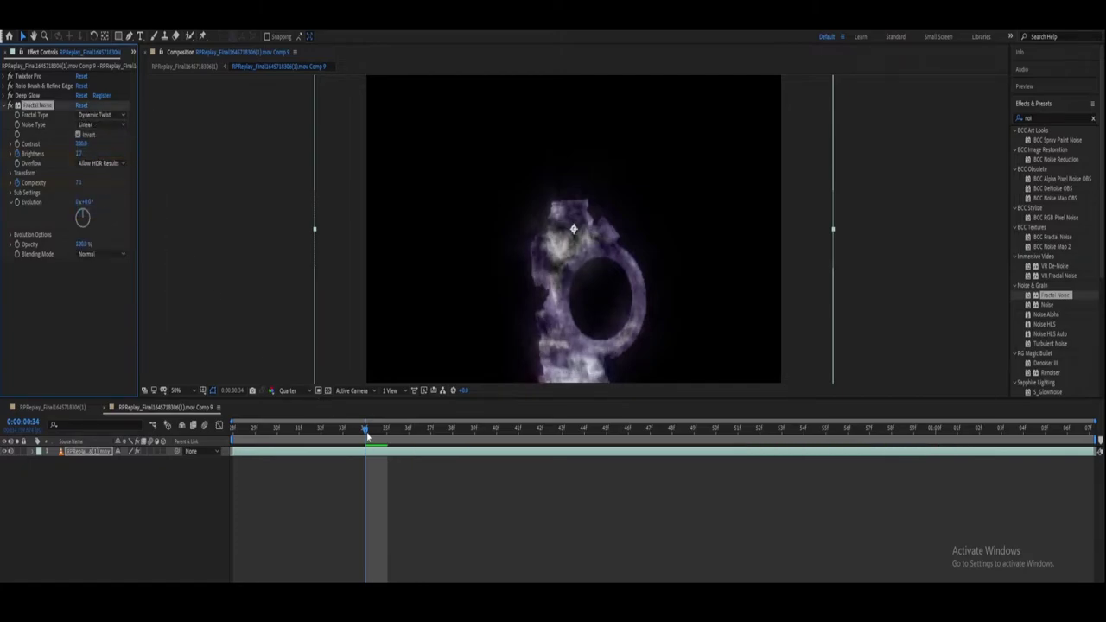
drag(367, 437, 475, 429)
Apply Glow to the scope layer with a raised threshold and radius 100, then collapse it.
text(glow)
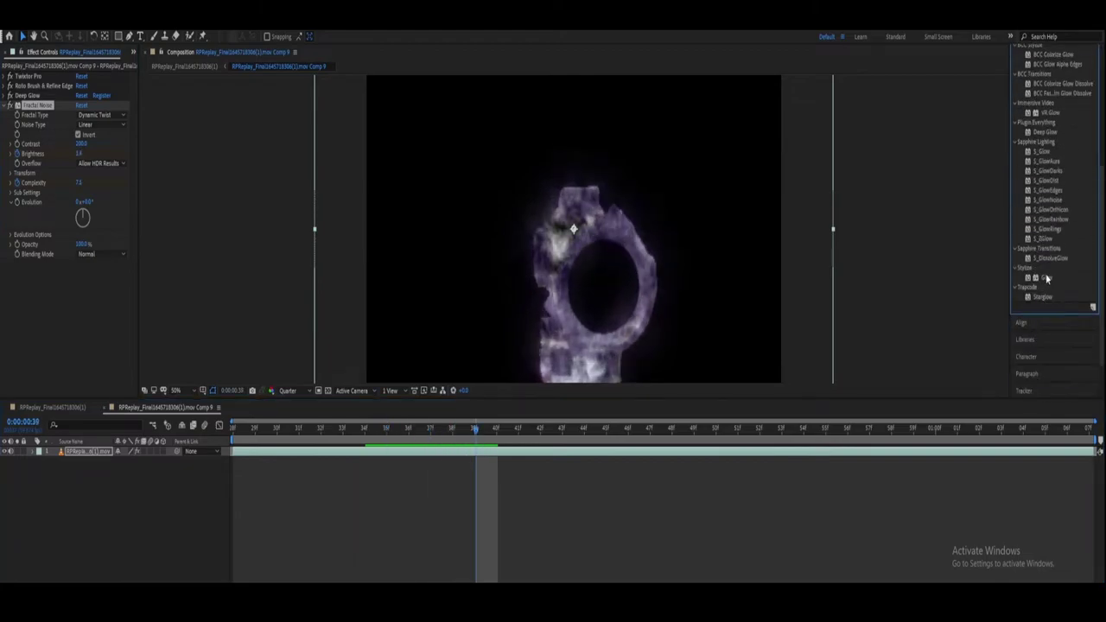
drag(1046, 277, 803, 452)
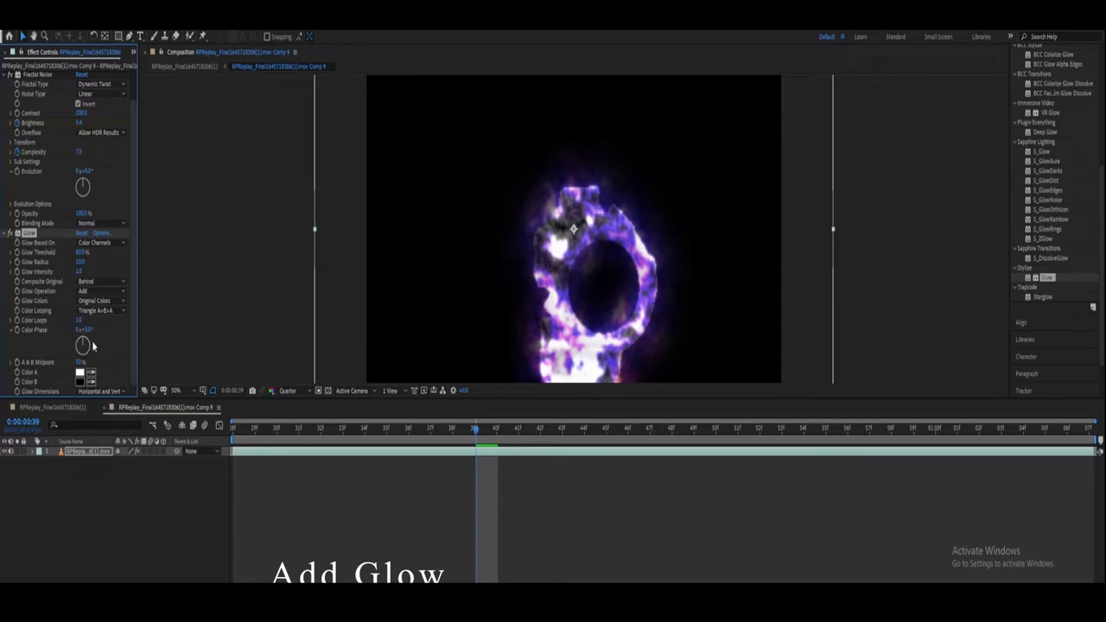
click(82, 262)
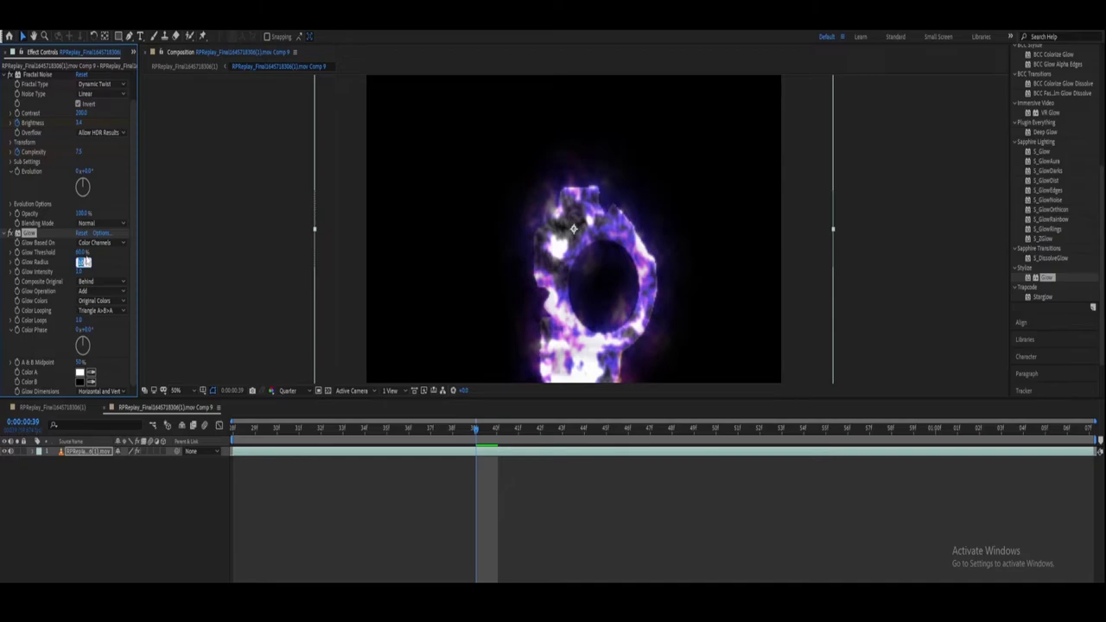
key(Return)
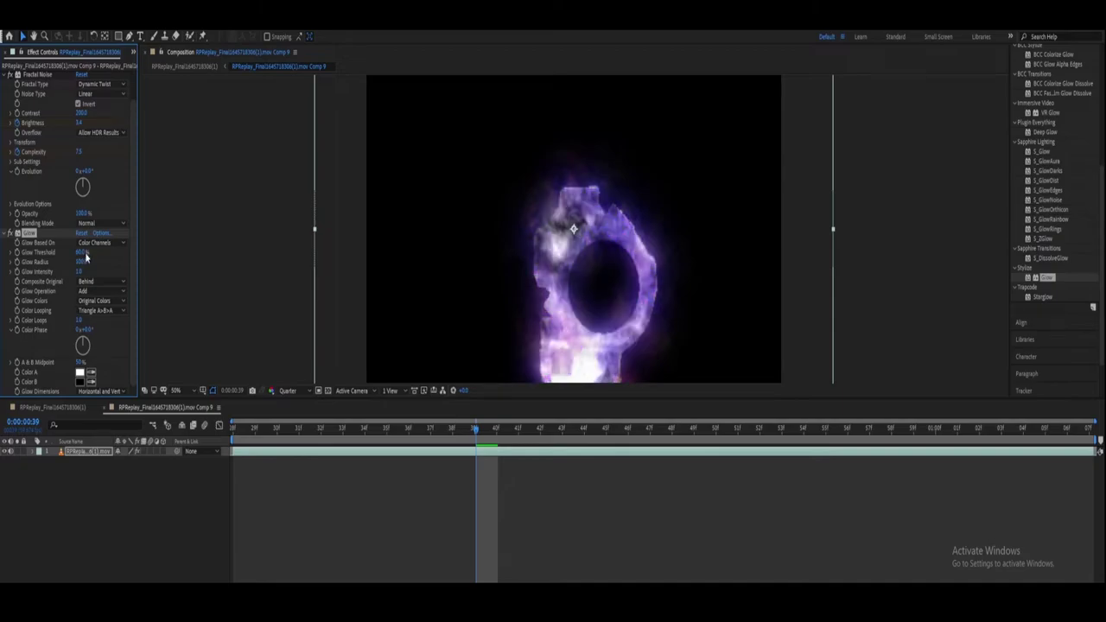
key(Return)
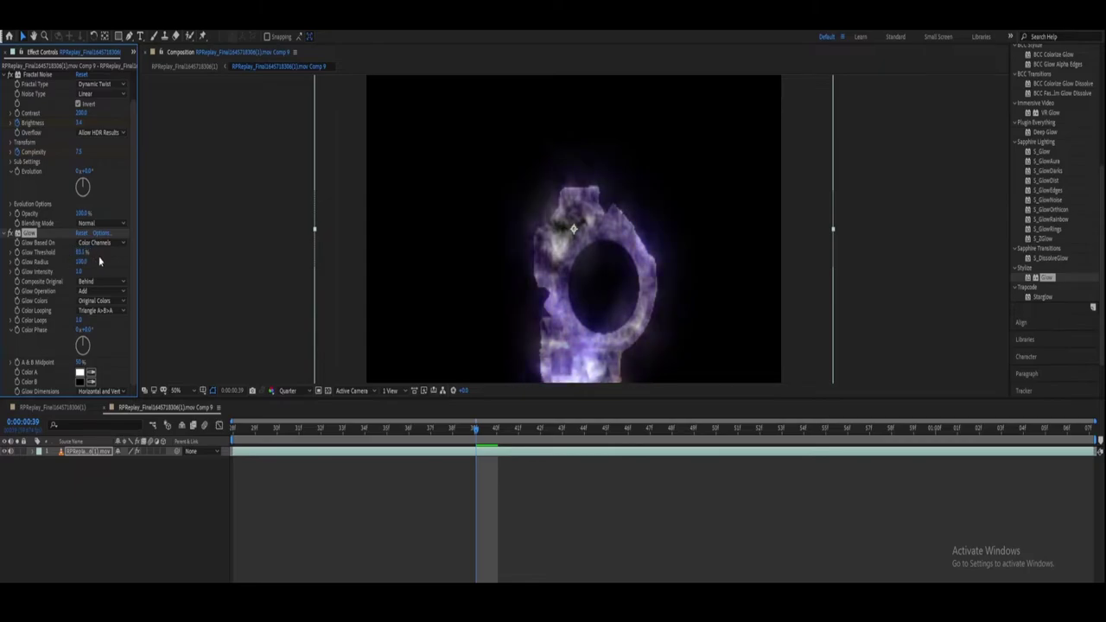
ctrl+click(7, 233)
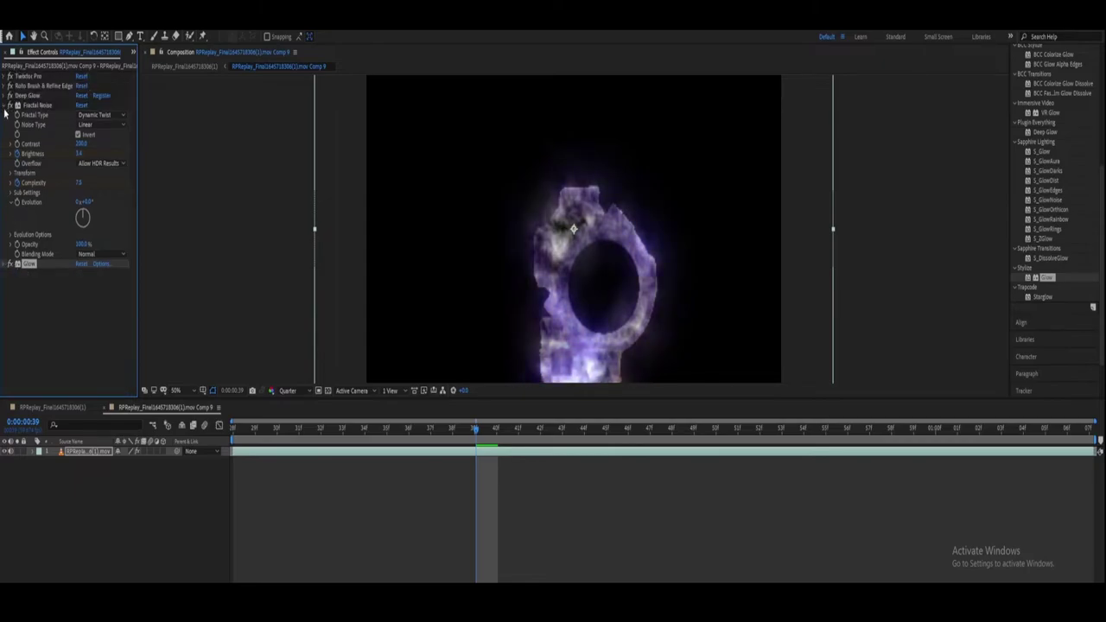
Filter Effects & Presets with 'tri' to reveal Tritone under Color Correction.
scroll(1054, 144, up, 5)
double_click(1031, 118)
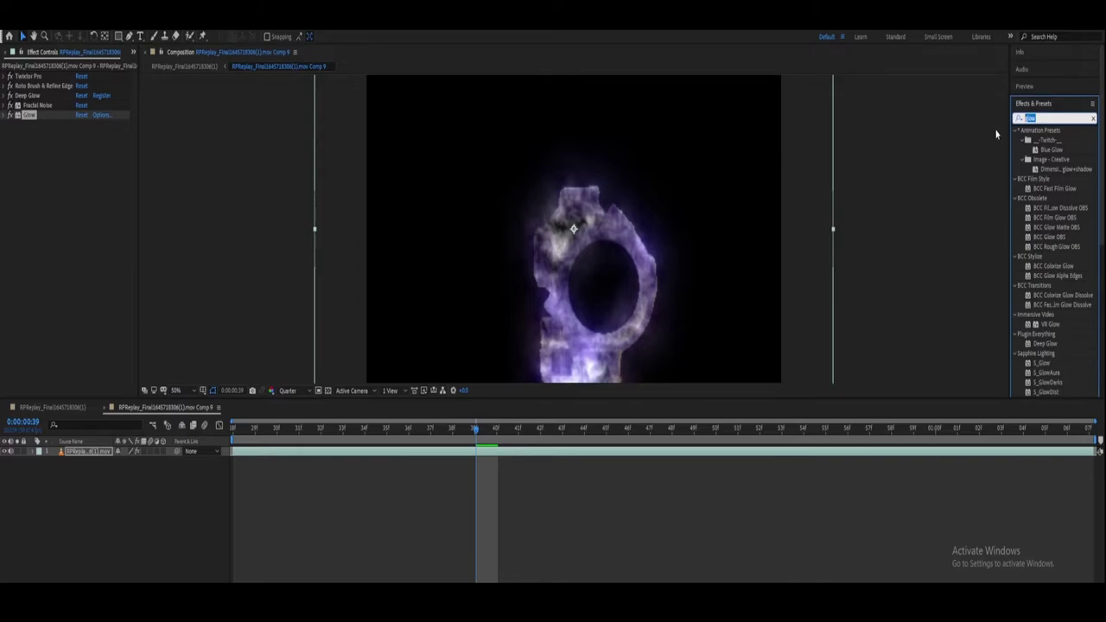
text(tri)
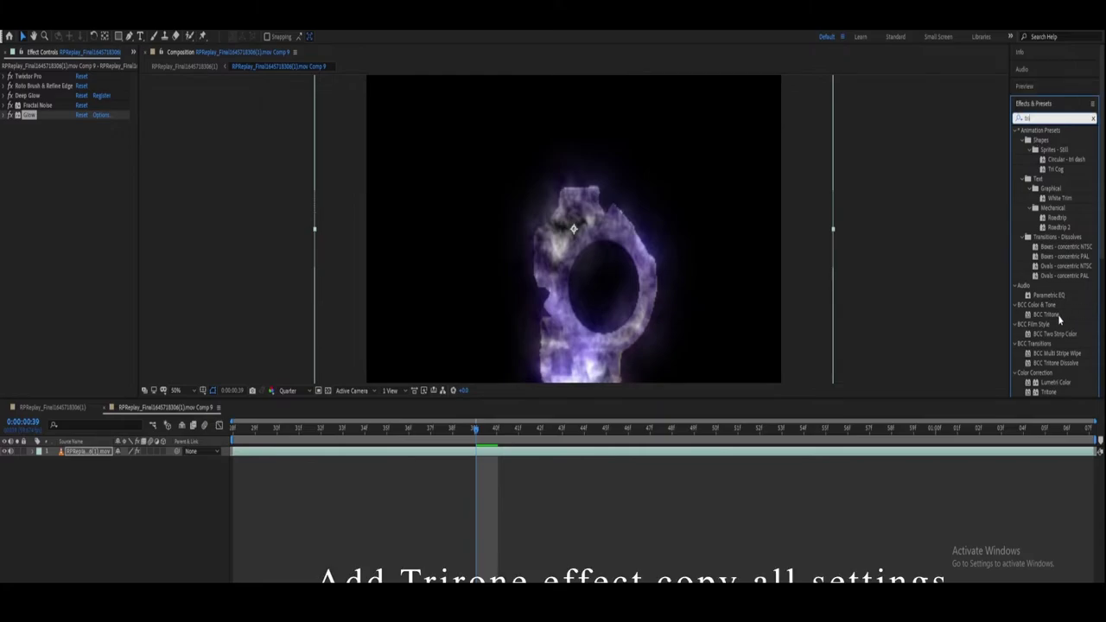
scroll(1058, 315, down, 4)
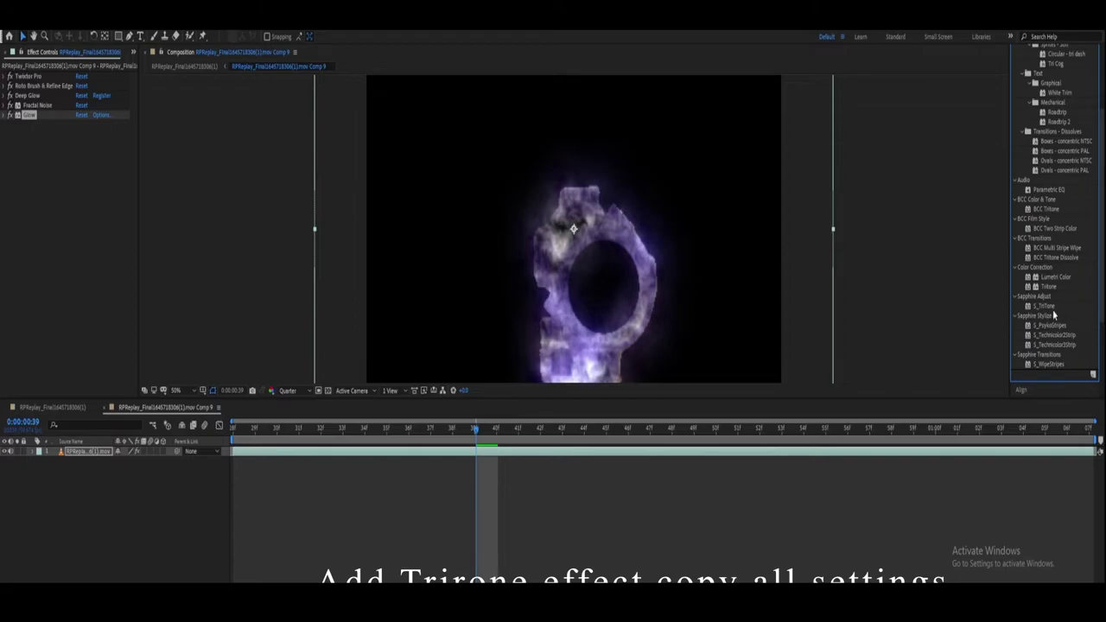
Apply Tritone with 0DD2FF midtones and black highlights, then review the main edit composition.
drag(1048, 288, 841, 451)
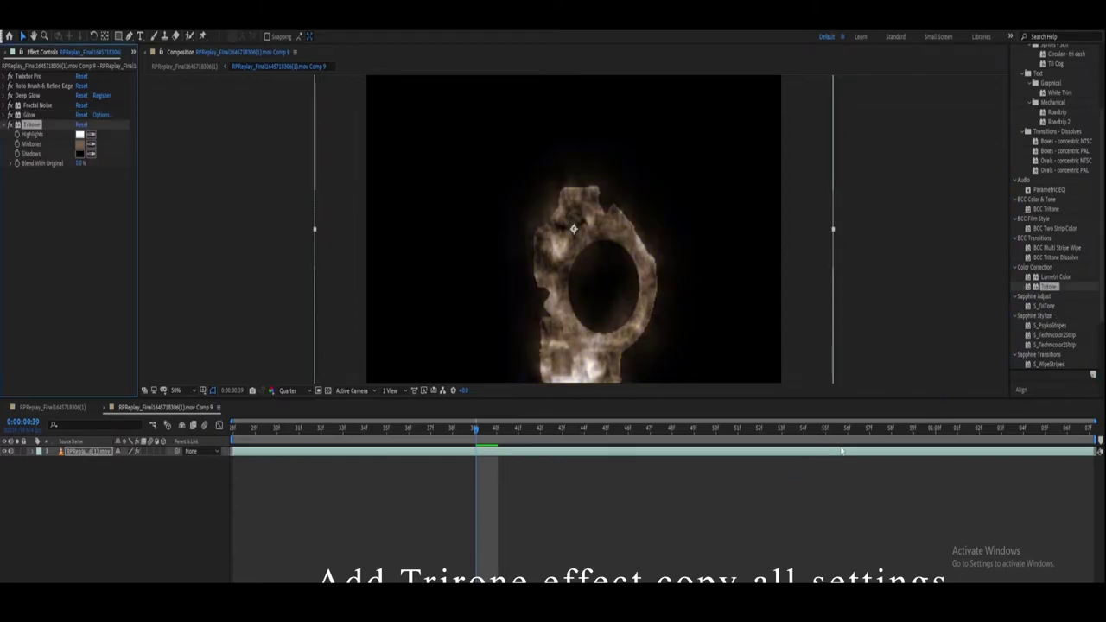
click(81, 145)
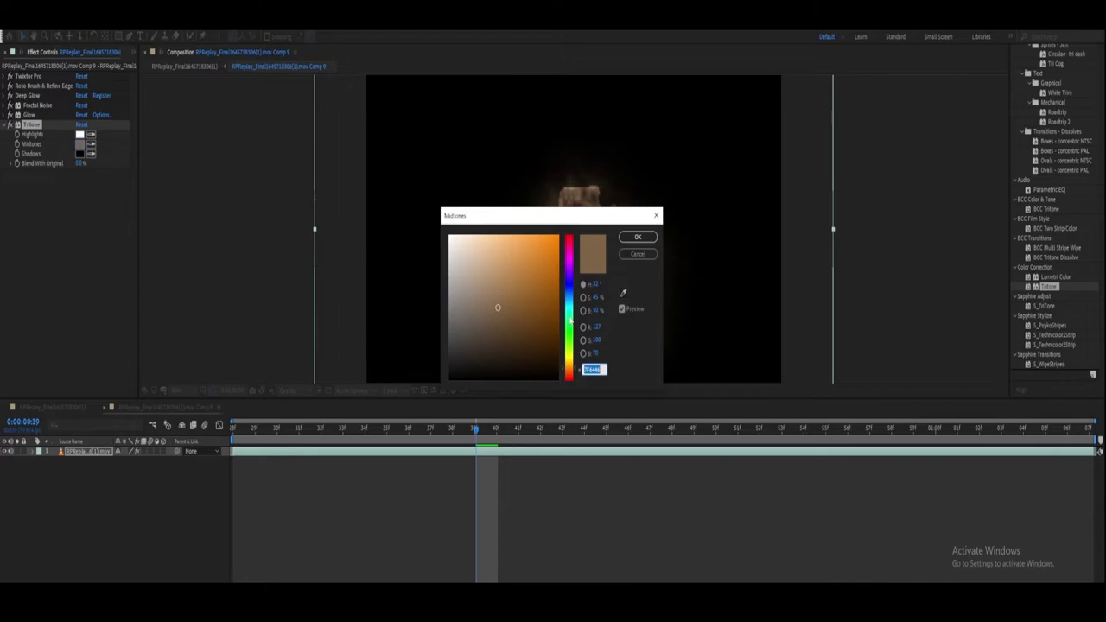
text(0DD2FF)
click(637, 237)
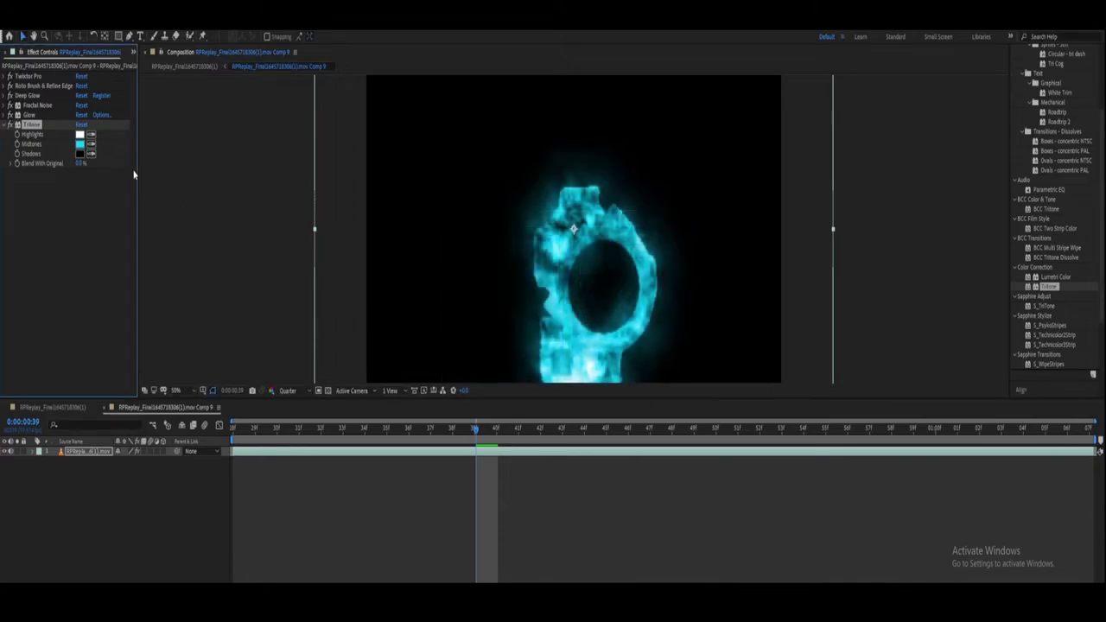
click(79, 136)
click(462, 375)
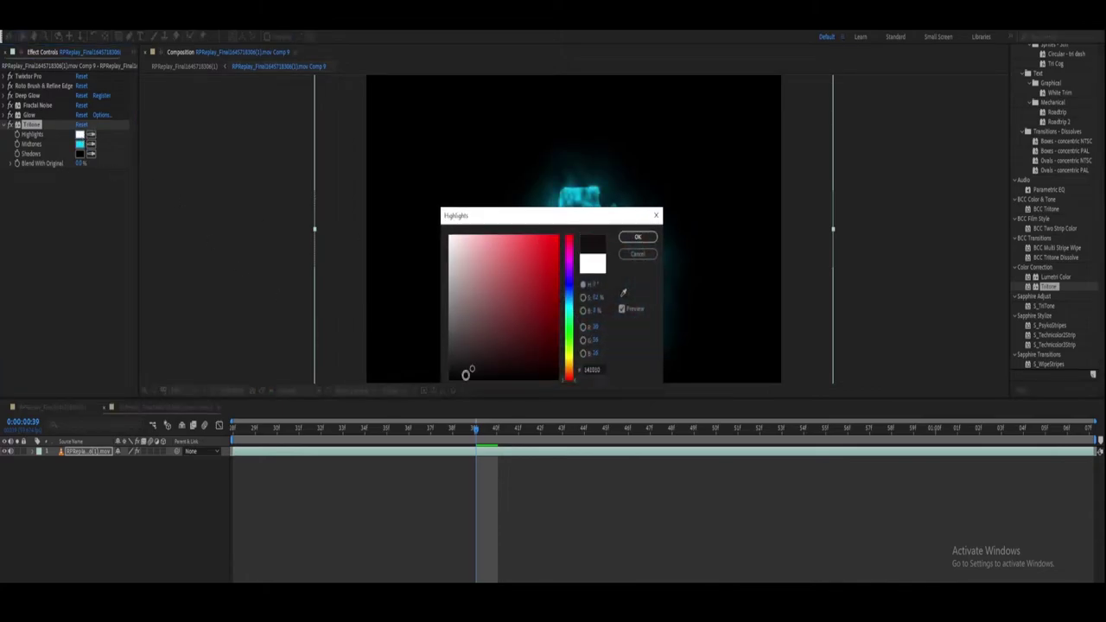
click(637, 237)
mouse_move(477, 429)
mouse_down()
mouse_move(683, 458)
mouse_move(780, 457)
mouse_move(520, 458)
mouse_up()
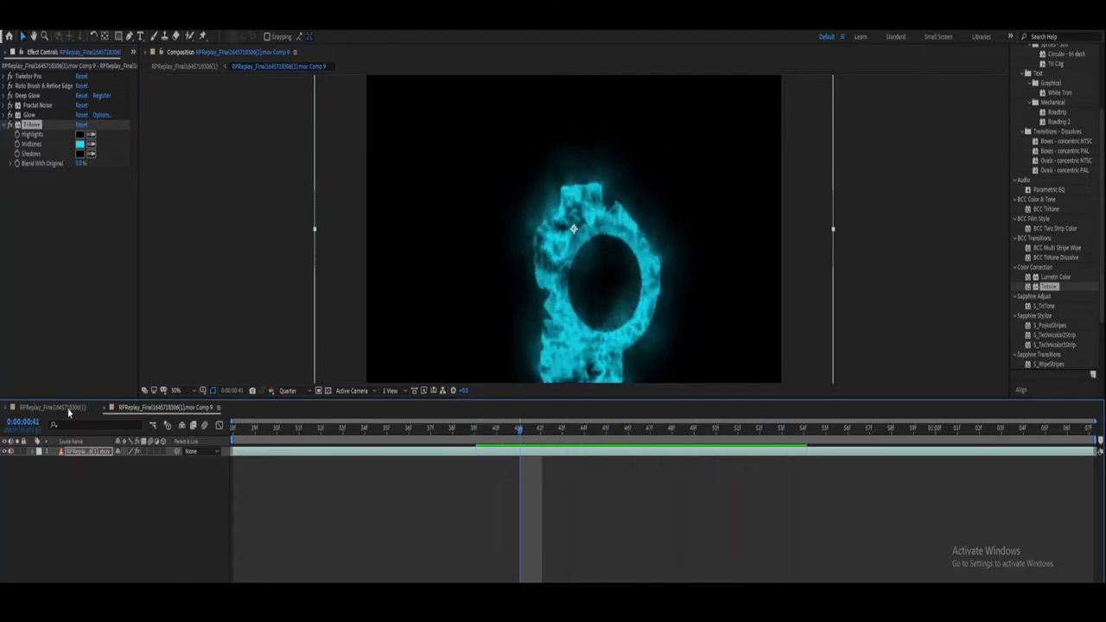
click(69, 407)
mouse_move(462, 430)
mouse_down()
mouse_move(447, 493)
mouse_move(558, 547)
mouse_move(599, 549)
mouse_move(355, 562)
mouse_up()
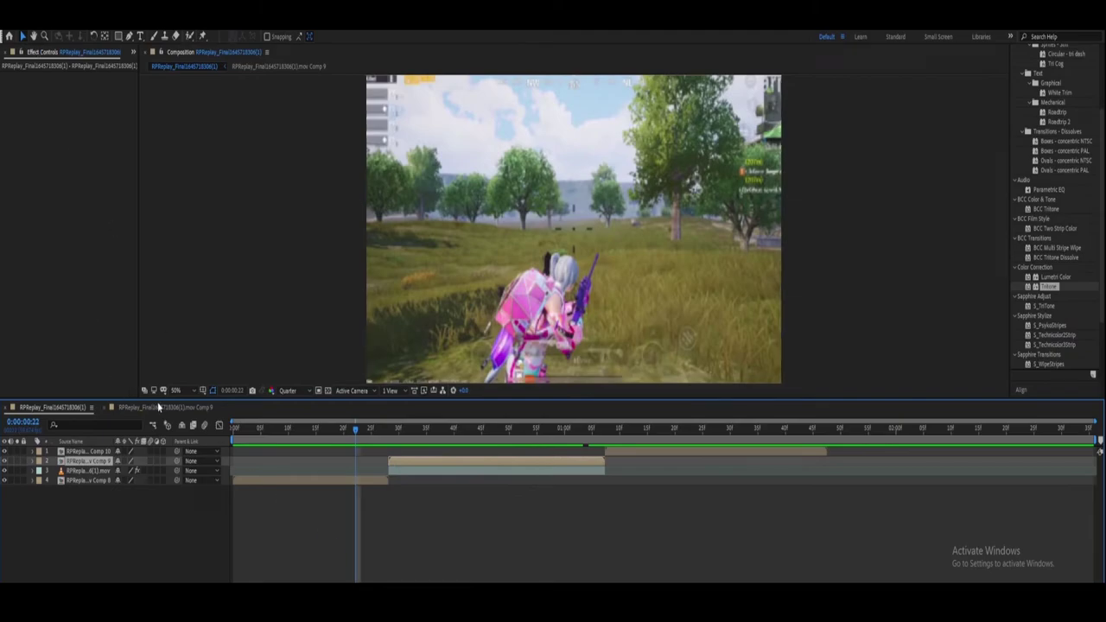
Close the mov Comp 9 timeline and add a new adjustment layer at the cut near frame 30.
click(158, 406)
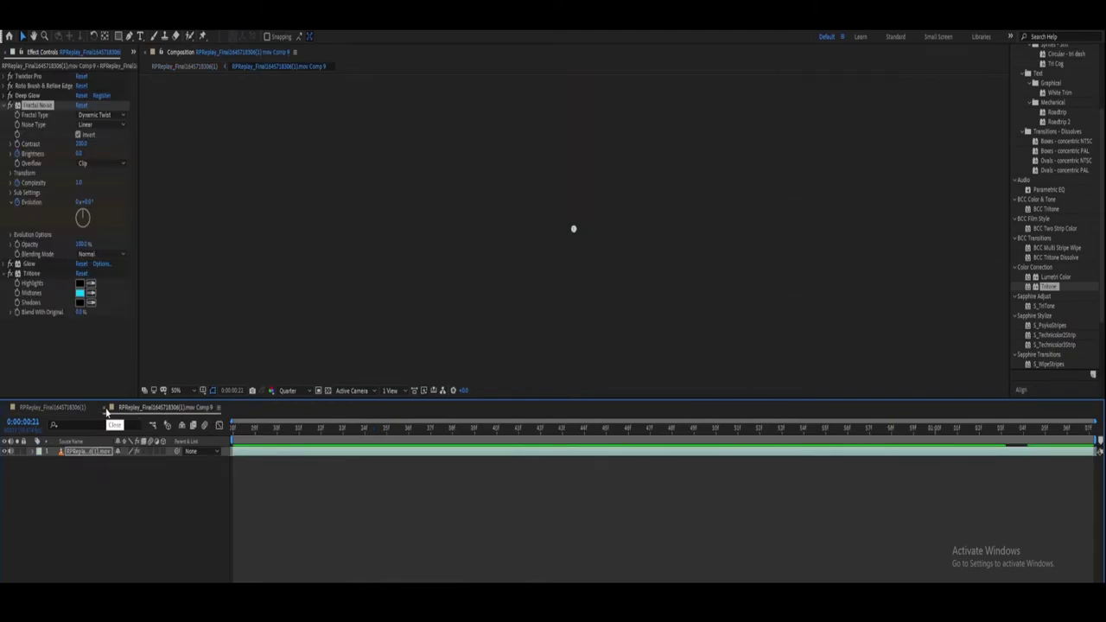
click(105, 410)
drag(350, 432, 389, 519)
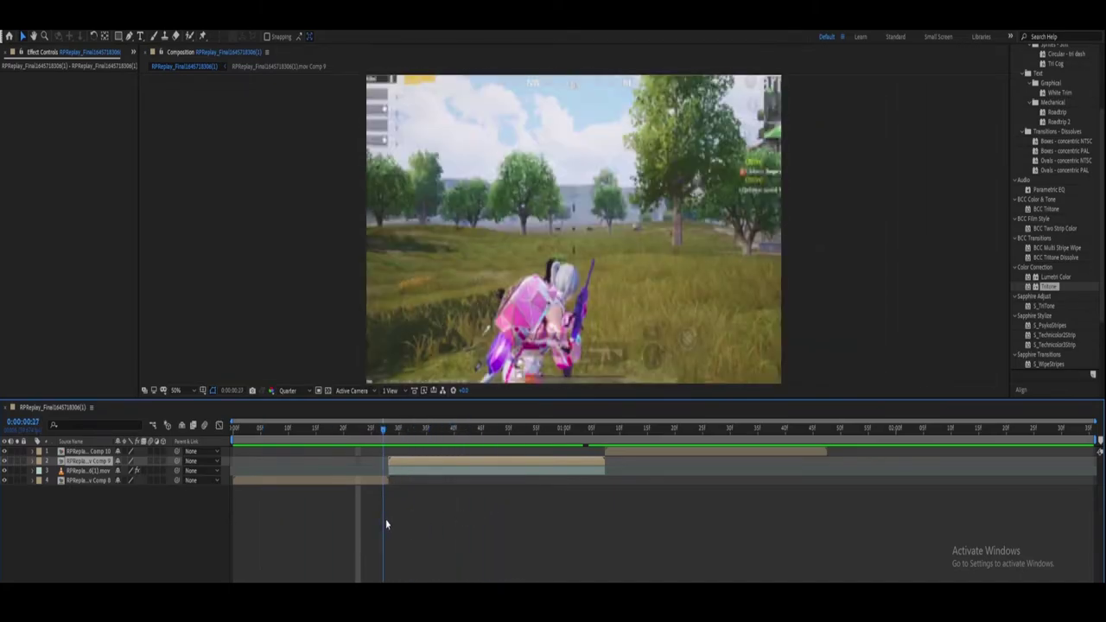
right_click(170, 531)
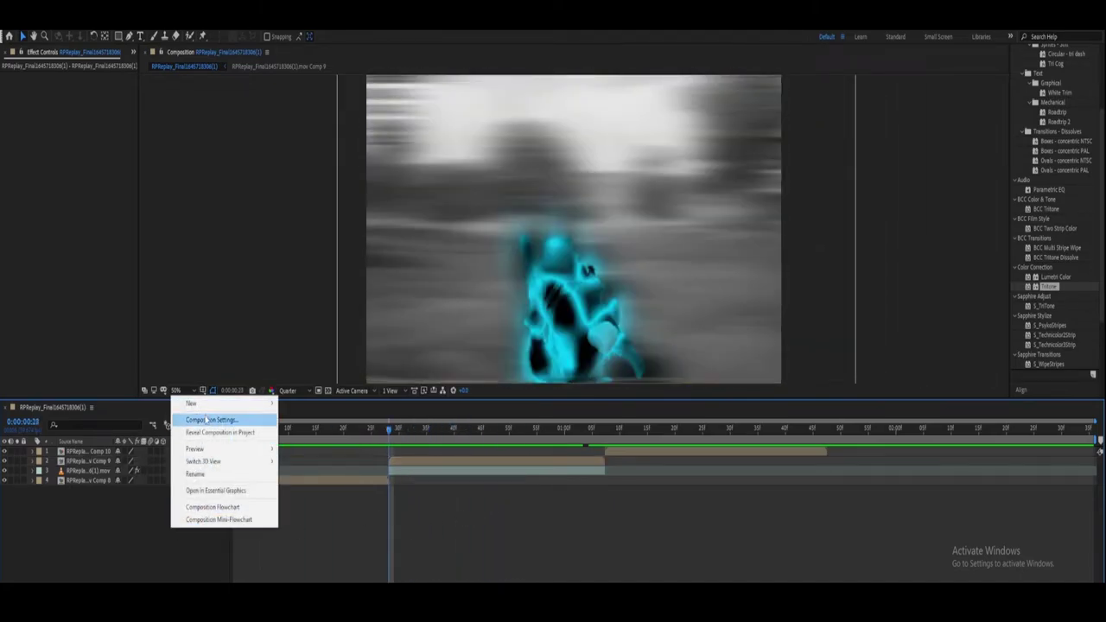
mouse_move(207, 403)
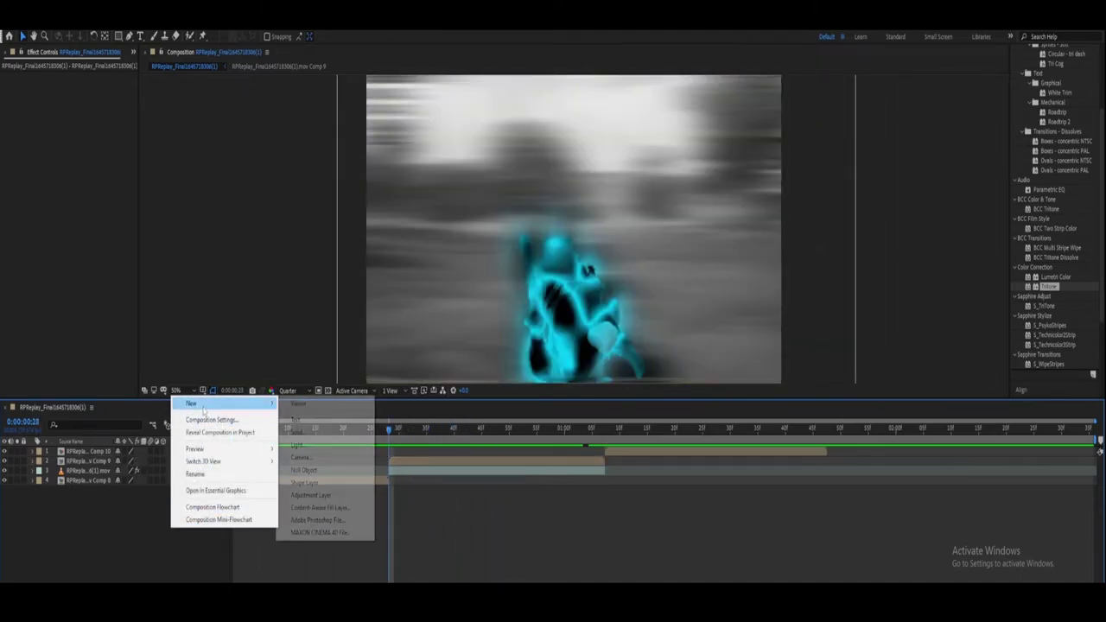
click(311, 494)
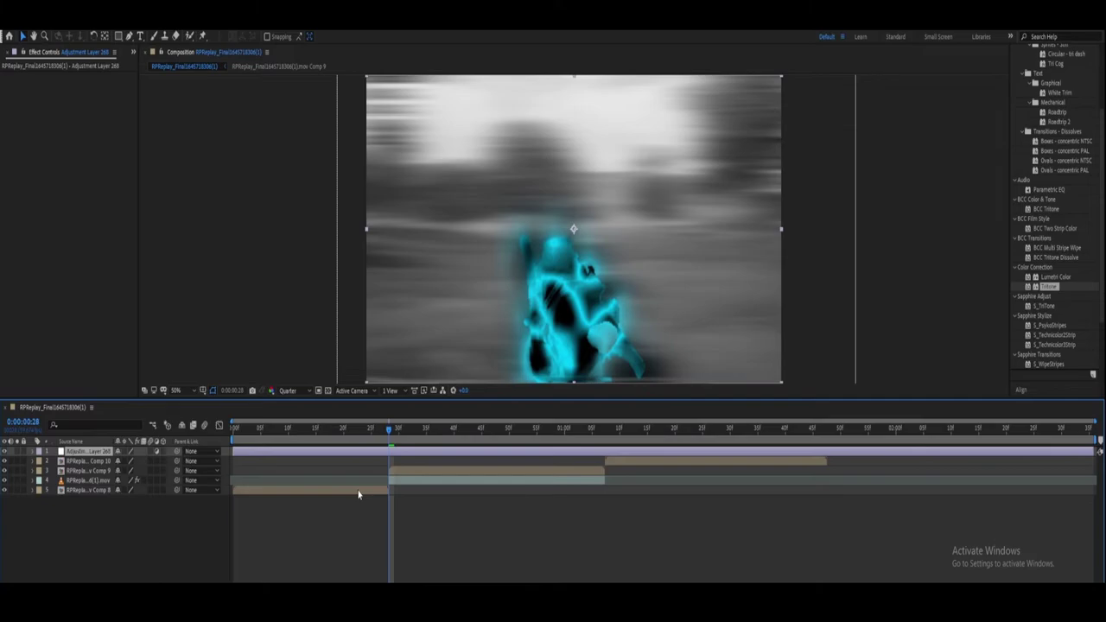
Trim the adjustment layer to a short span straddling the cut and preview the transition.
drag(1092, 451, 401, 454)
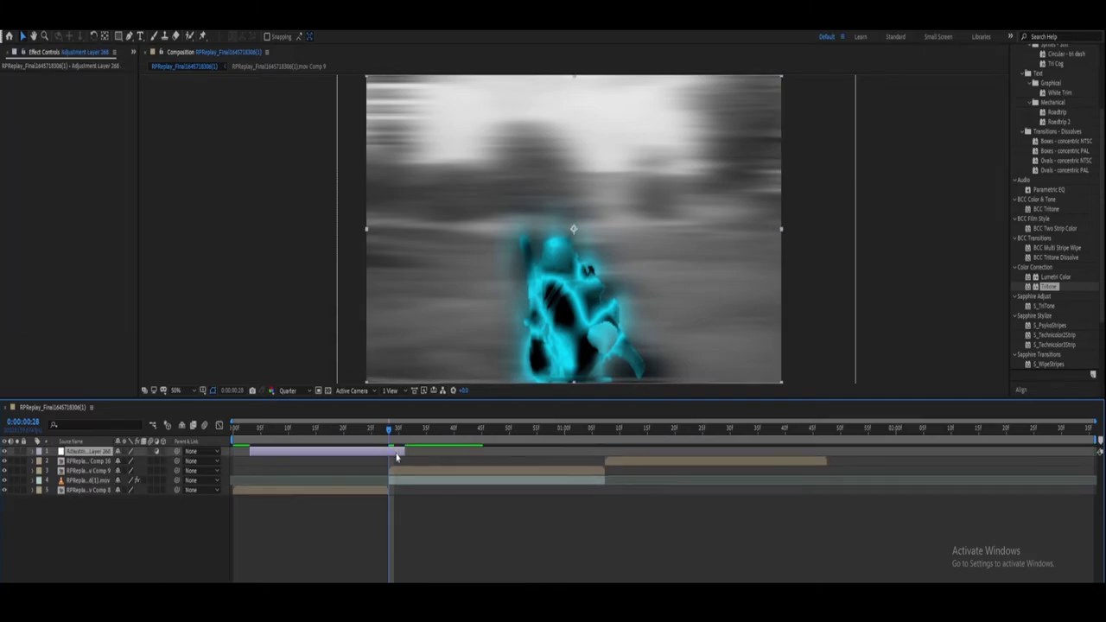
key(alt+bracketleft)
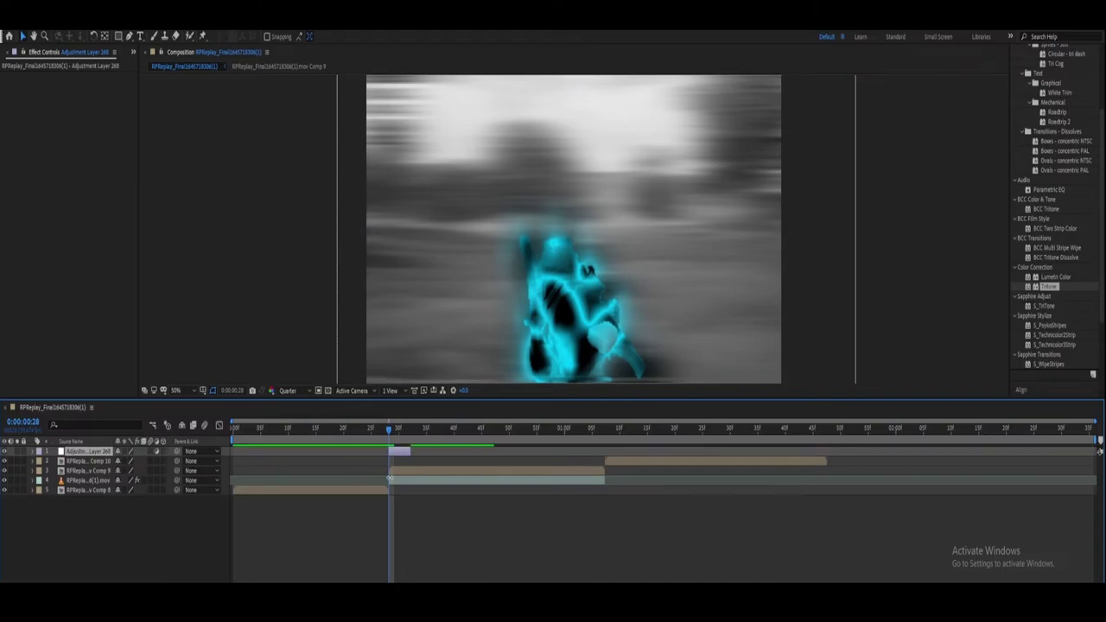
key(space)
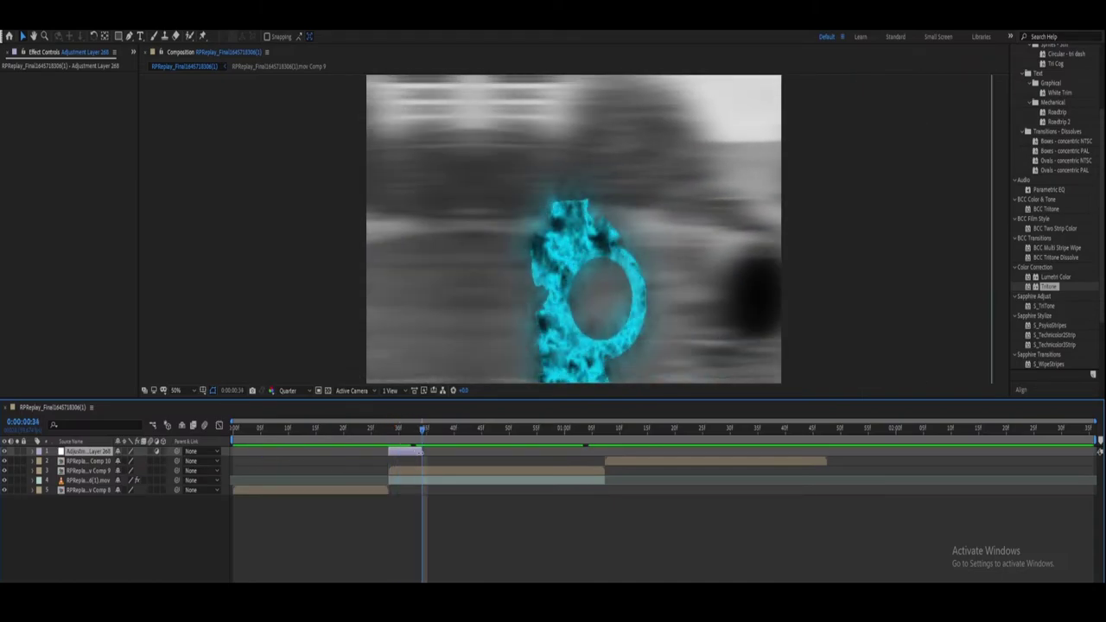
mouse_move(400, 452)
mouse_down()
mouse_move(382, 451)
mouse_move(389, 433)
mouse_up()
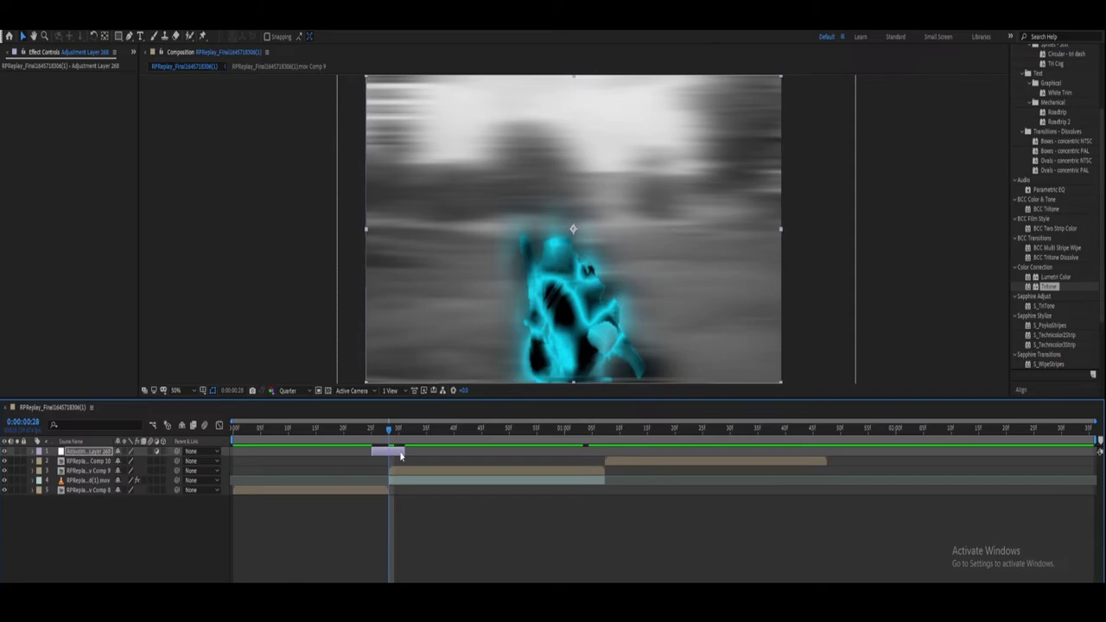
key(space)
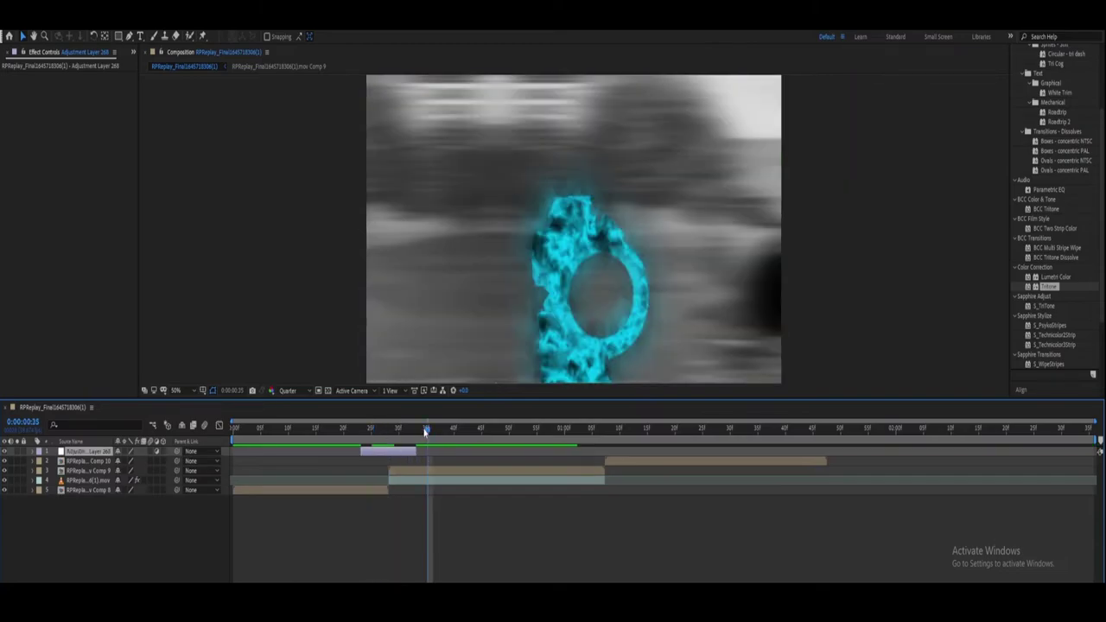
key(space)
click(406, 429)
key(space)
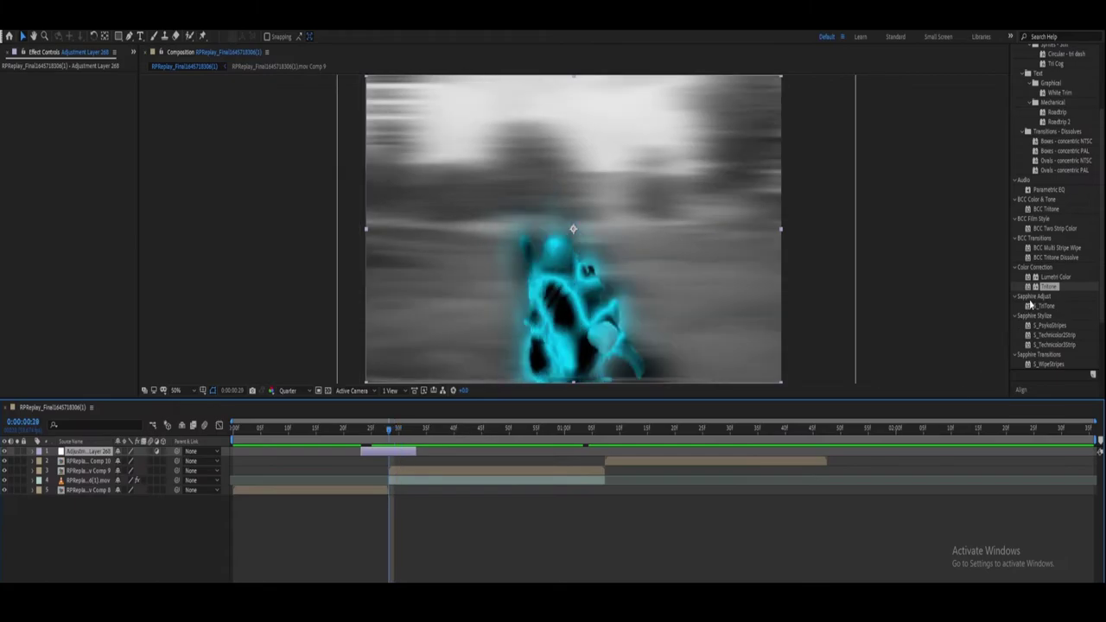
scroll(847, 184, down, 2)
Apply Exposure to the adjustment layer and keyframe it low-high-low, peaking near 4 at frame 28.
text(exp)
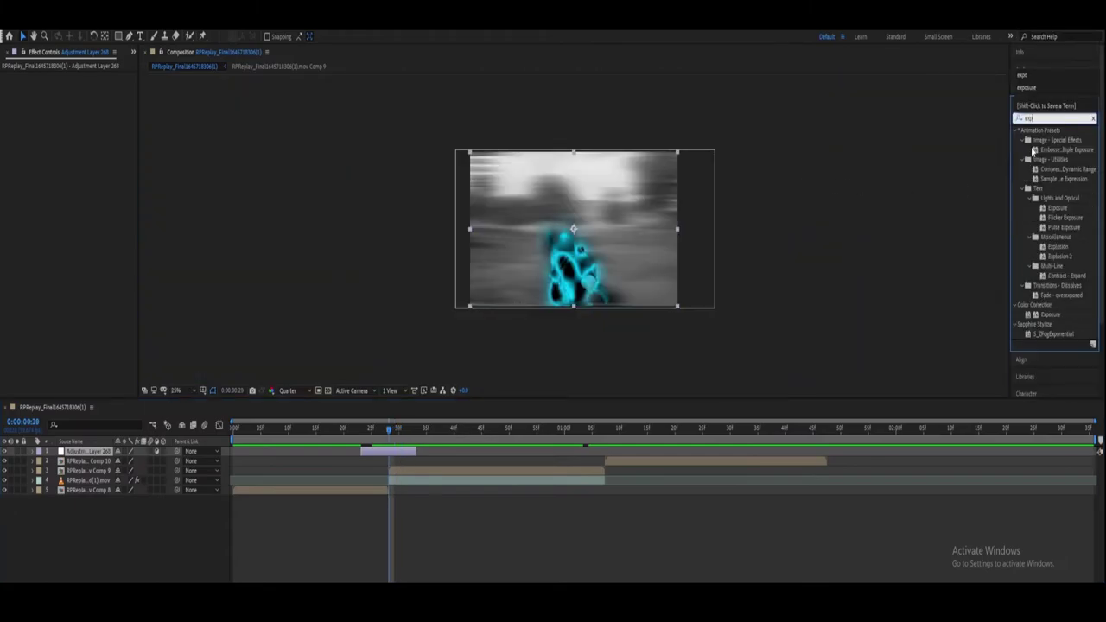
drag(1056, 319, 389, 451)
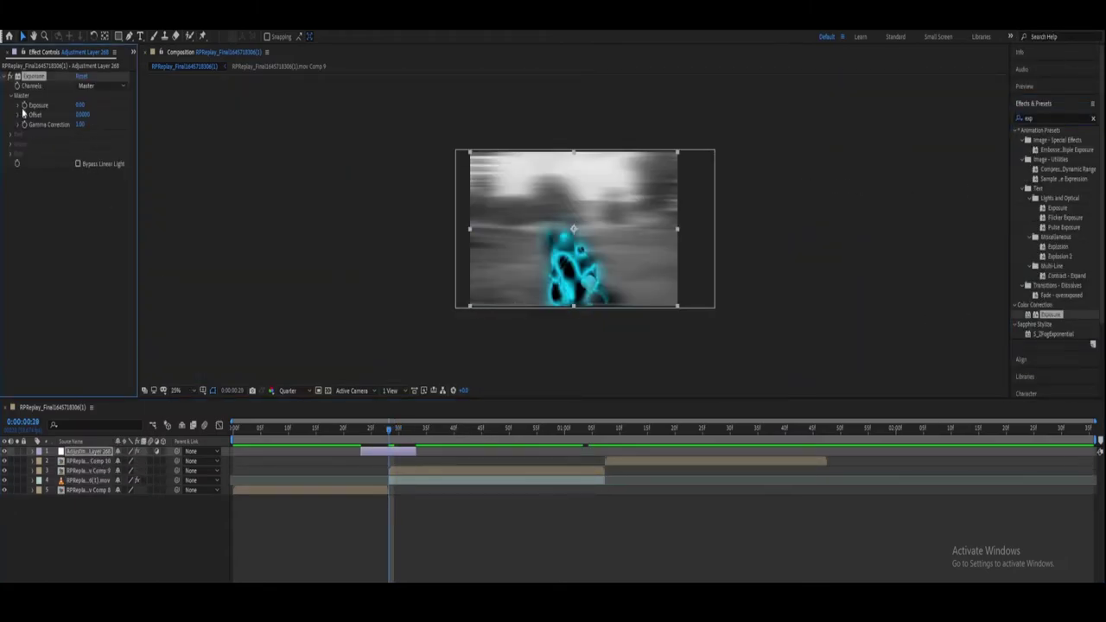
key(e)
key(i)
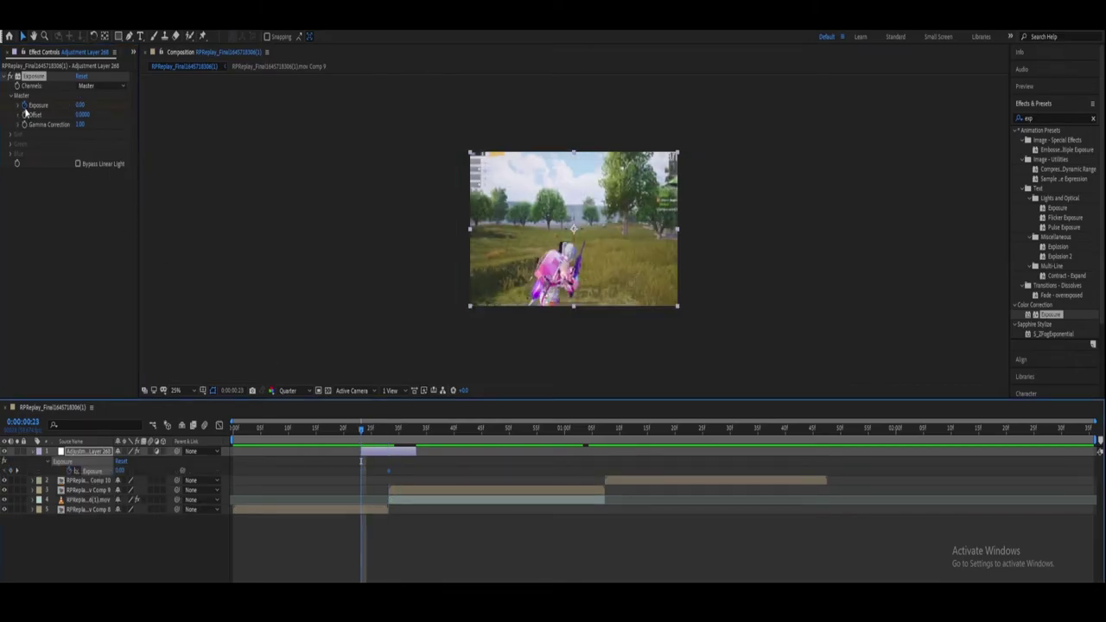
click(388, 471)
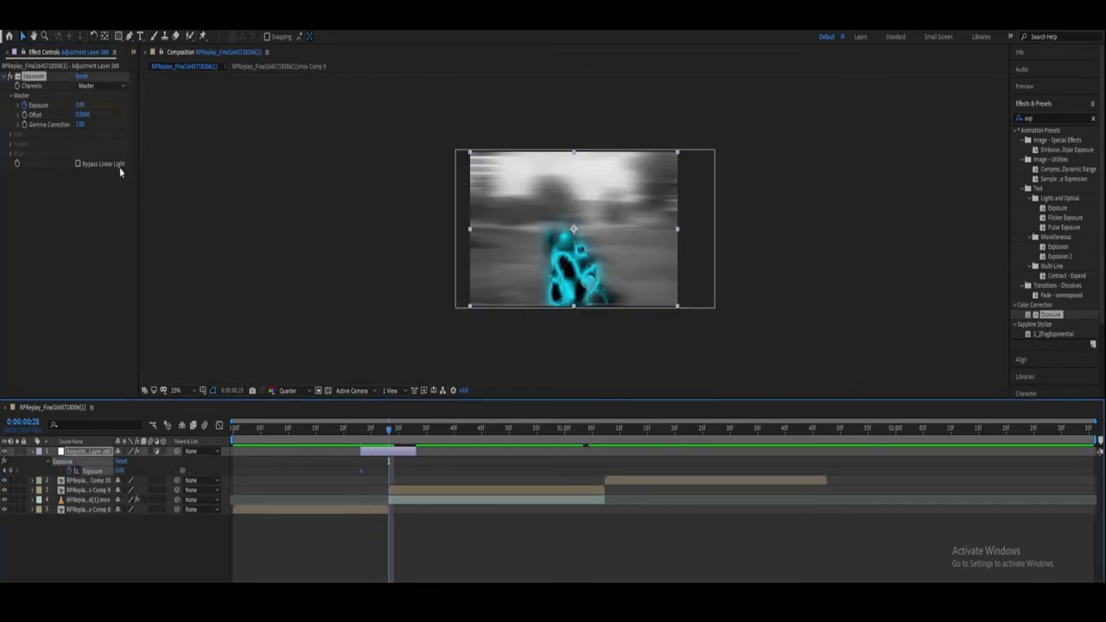
drag(76, 106, 61, 108)
key(Page_Down)
key(Page_Down)
key(Page_Down)
click(219, 426)
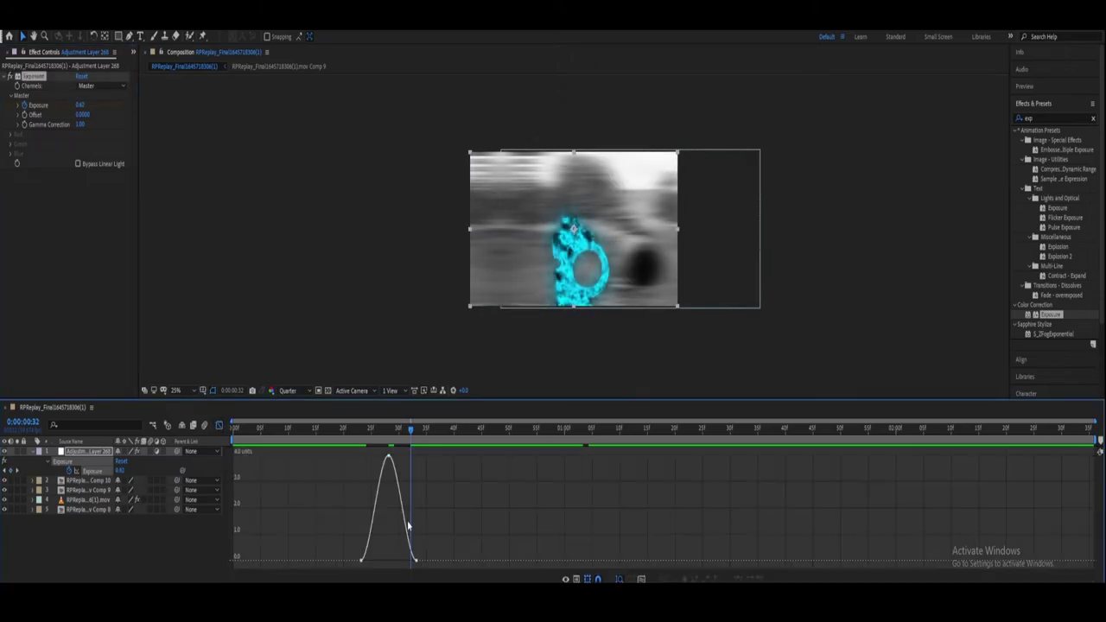
Easy Ease the three exposure keyframes with F9 and nudge the layer slightly later.
scroll(410, 525, up, 2)
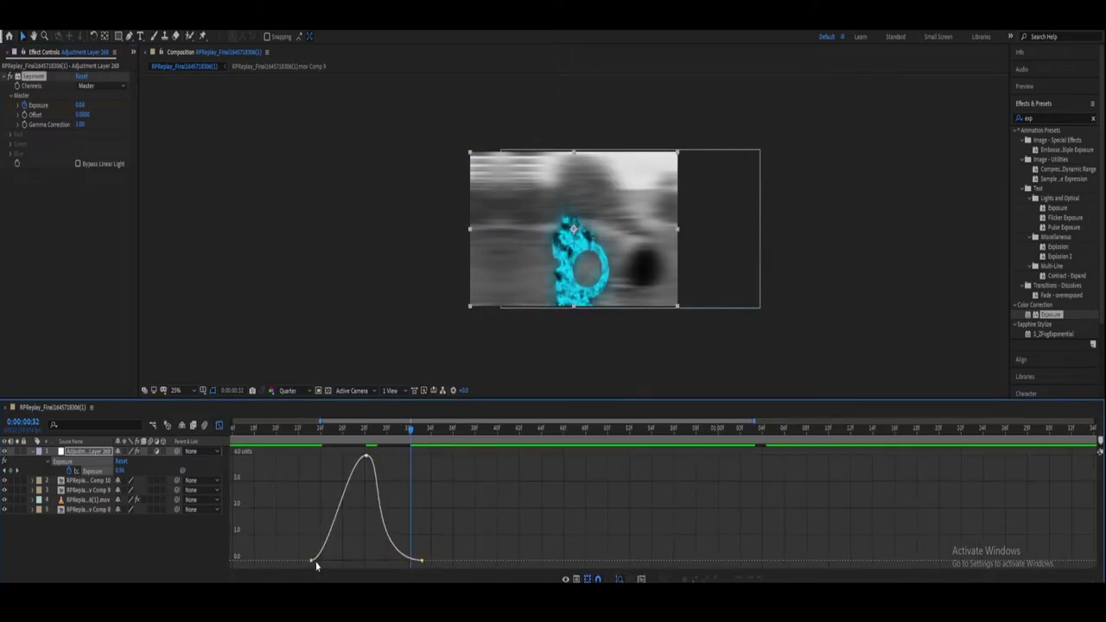
drag(315, 566, 428, 450)
key(F9)
click(321, 428)
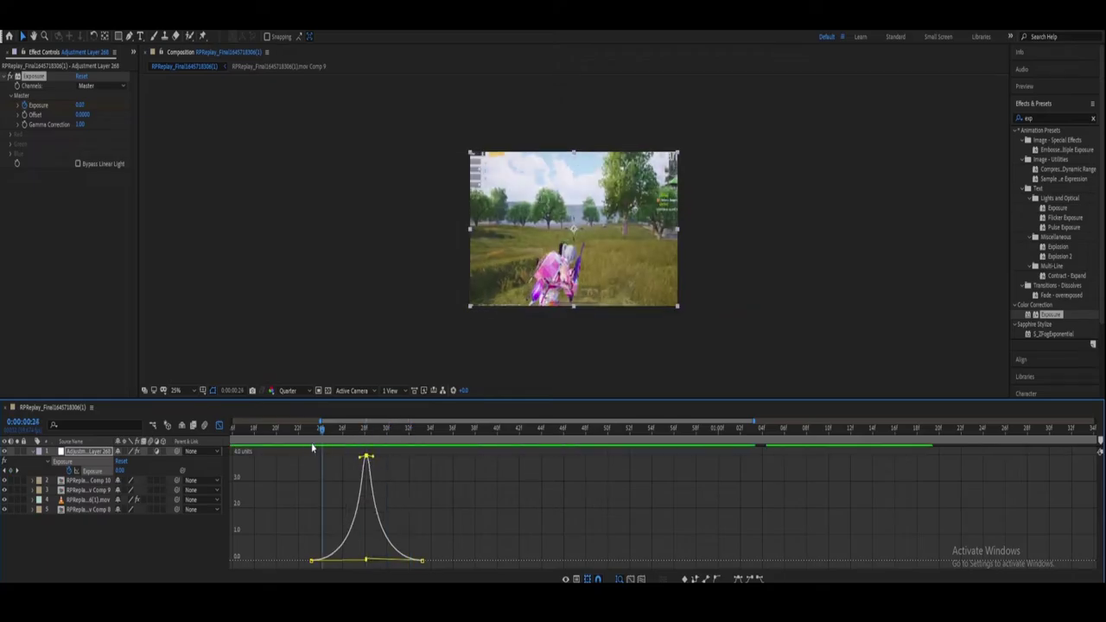
click(388, 429)
key(shift+F3)
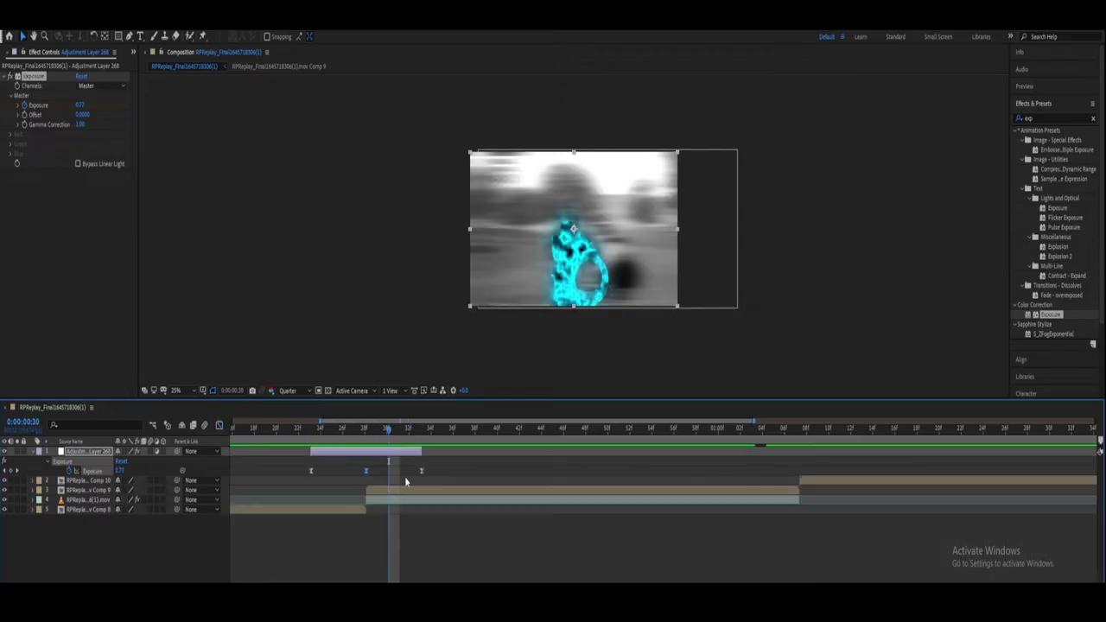
drag(398, 452, 409, 451)
click(1020, 117)
Apply Gaussian Blur and keyframe Blurriness 0–50–0 around the cut.
text(blin)
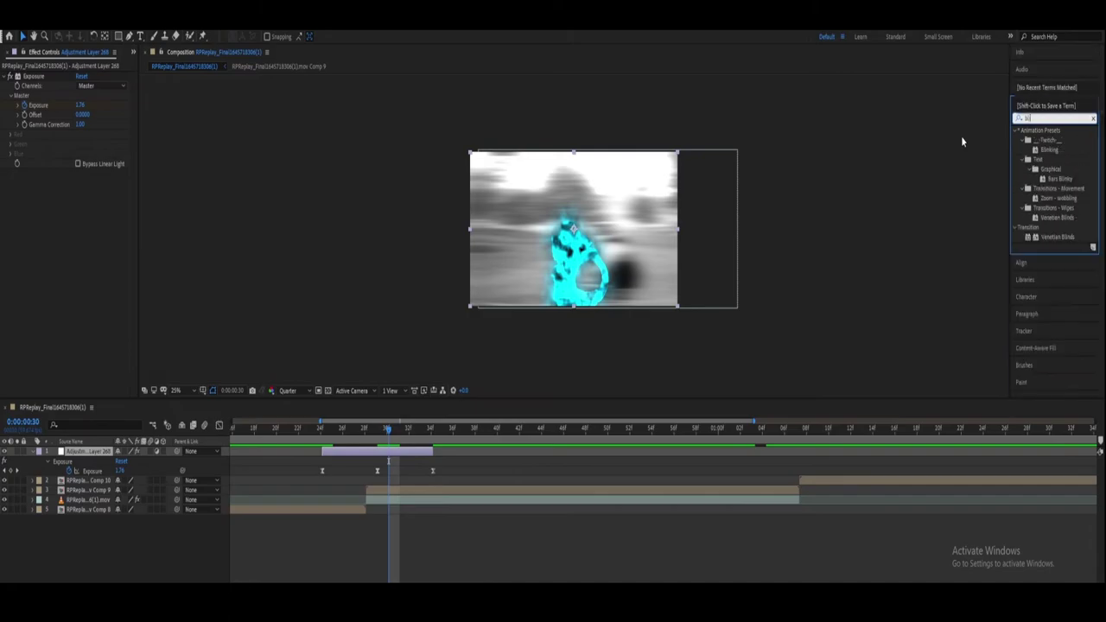
text(ur)
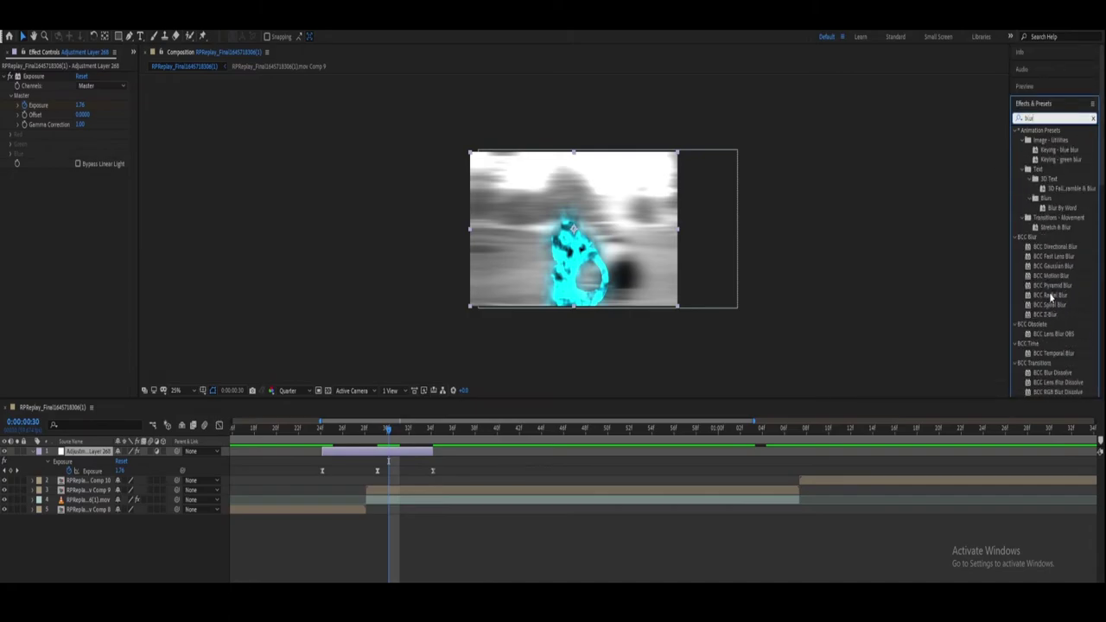
scroll(1050, 292, down, 2)
scroll(1054, 303, down, 3)
drag(1057, 310, 78, 201)
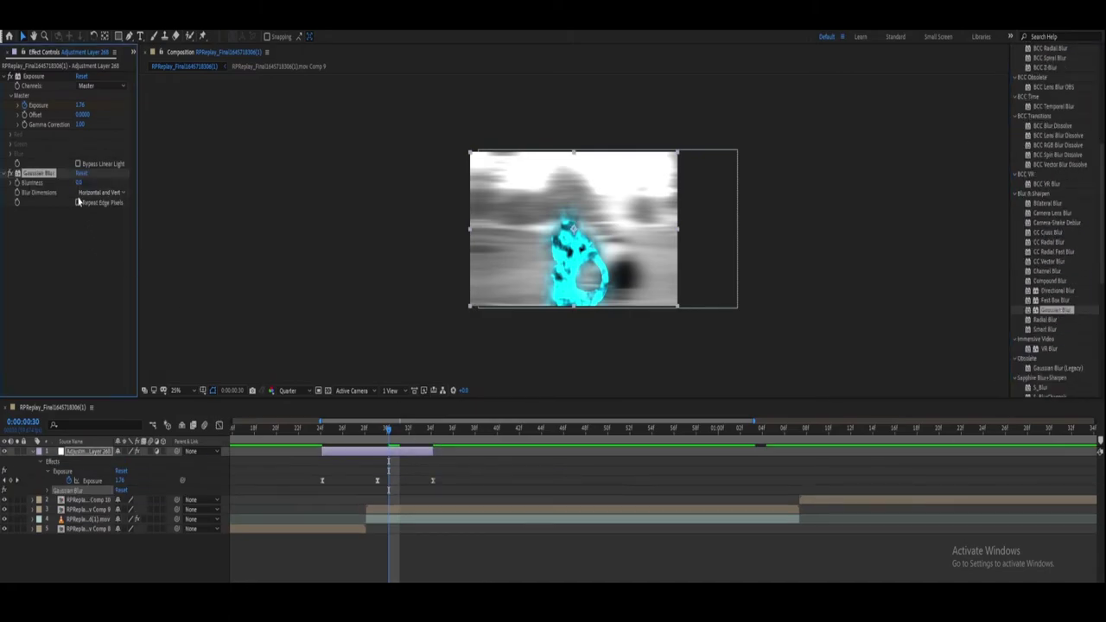
key(space)
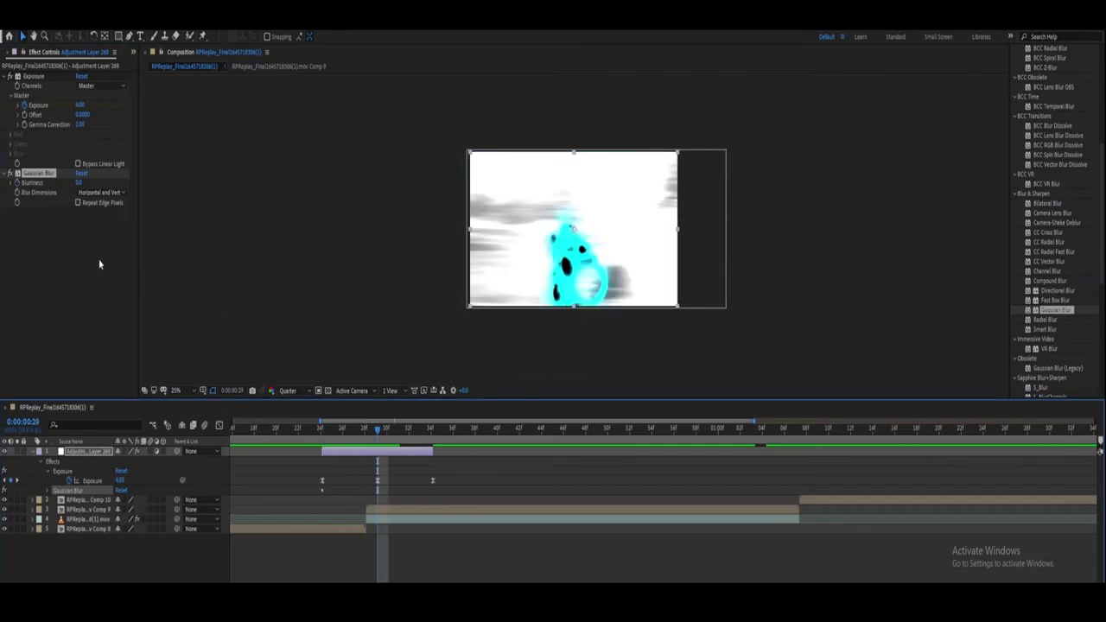
drag(80, 183, 304, 249)
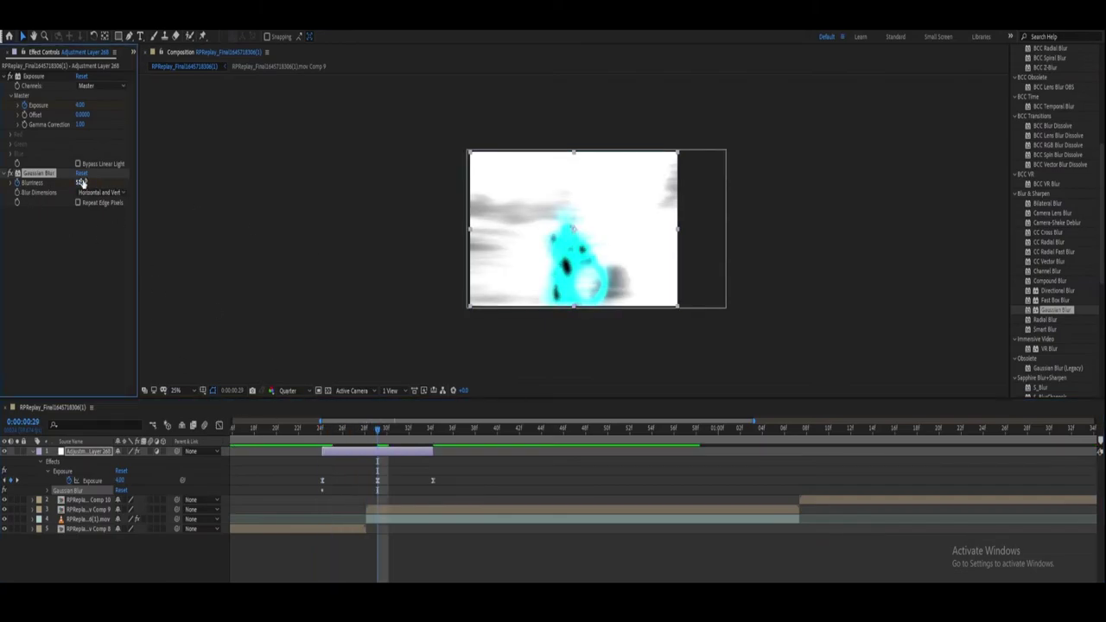
click(82, 182)
text(0)
key(Return)
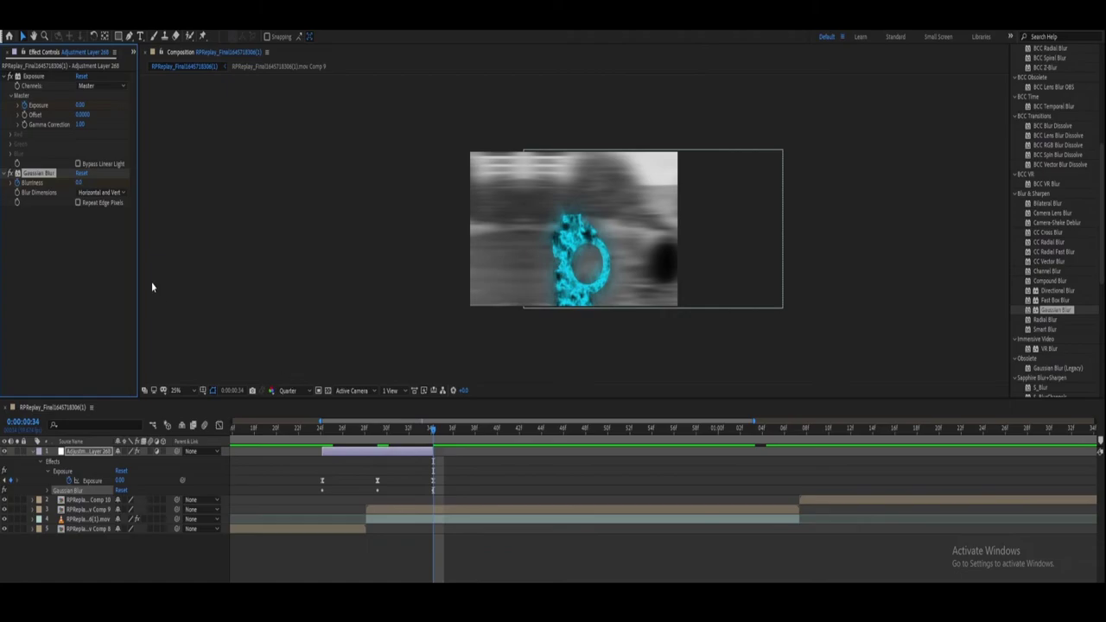
key(u)
Ease and sharpen the blurriness curve's peak in the Graph Editor, previewing the spike.
click(218, 426)
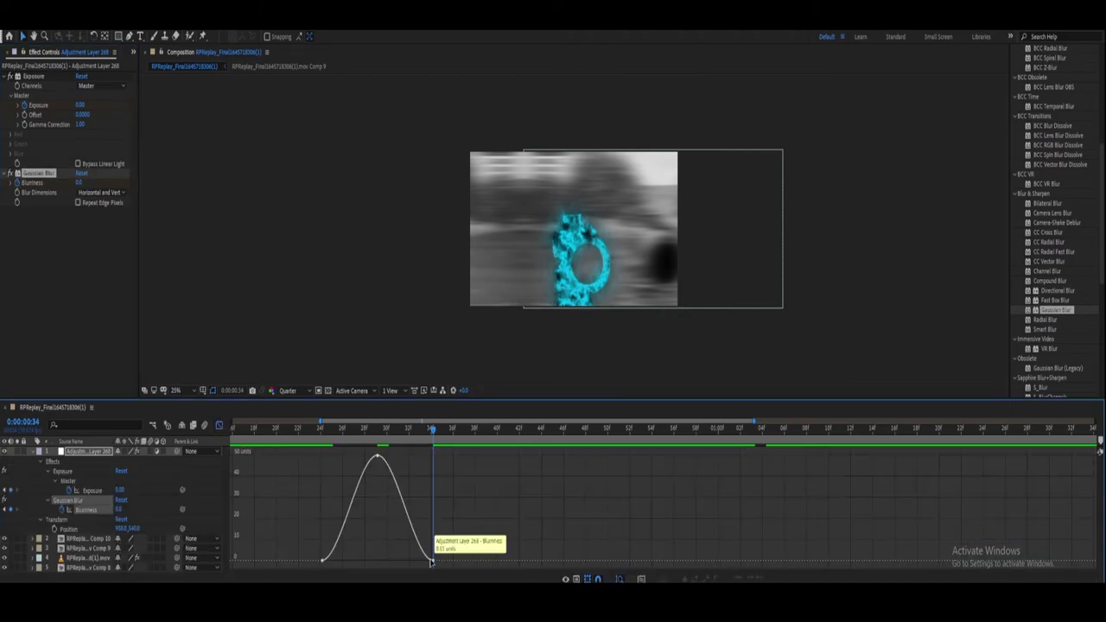
drag(389, 561, 378, 561)
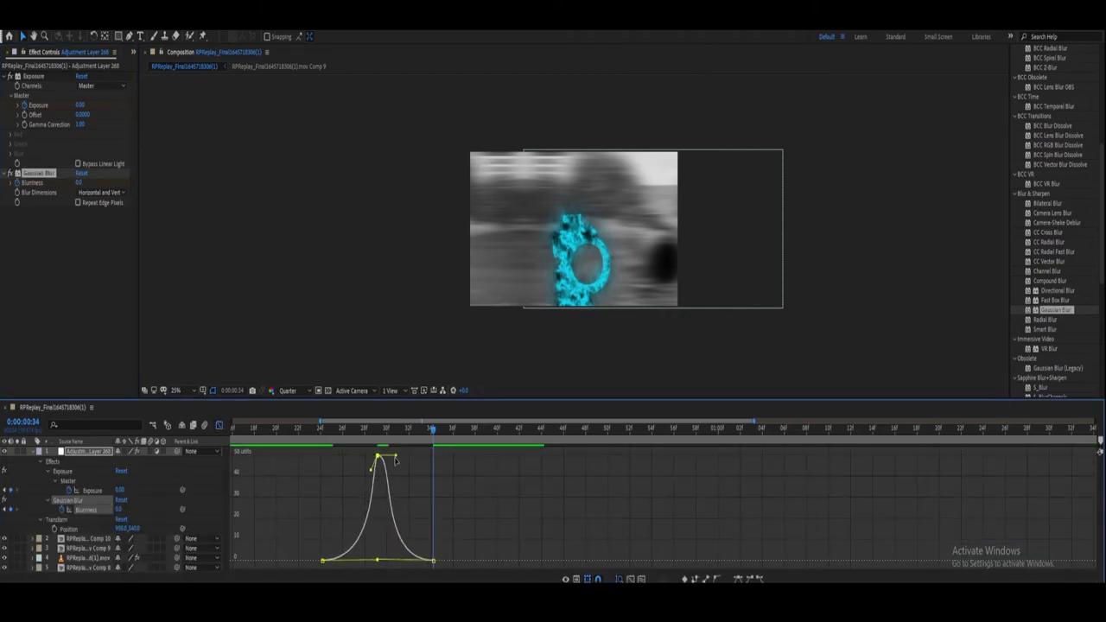
drag(395, 456, 380, 459)
key(space)
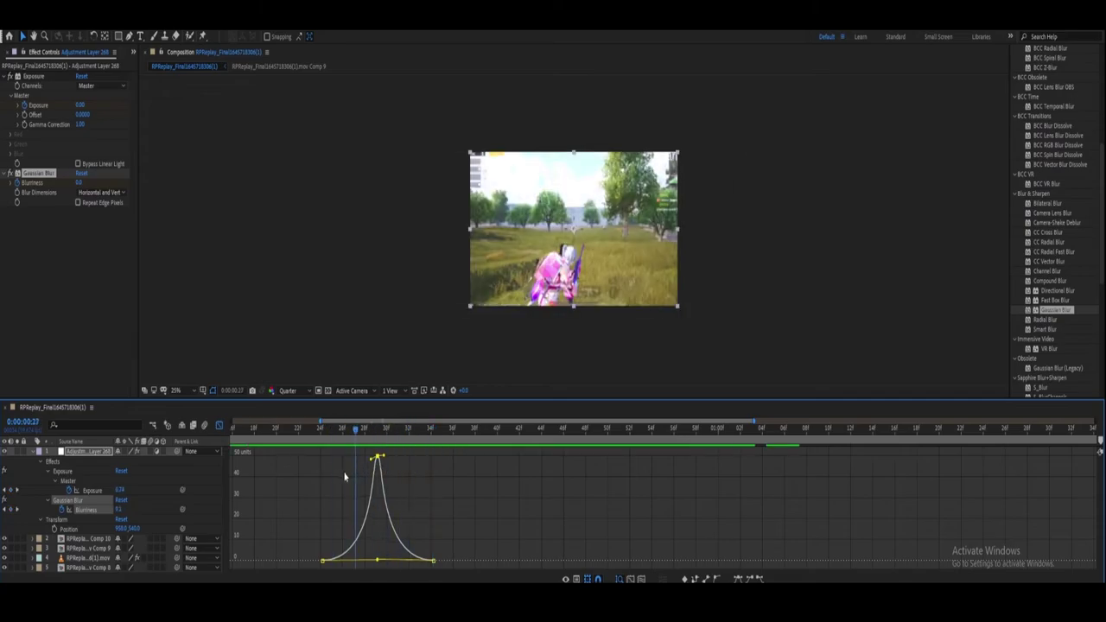
mouse_move(381, 459)
mouse_down()
mouse_move(396, 468)
mouse_move(389, 499)
mouse_up()
key(space)
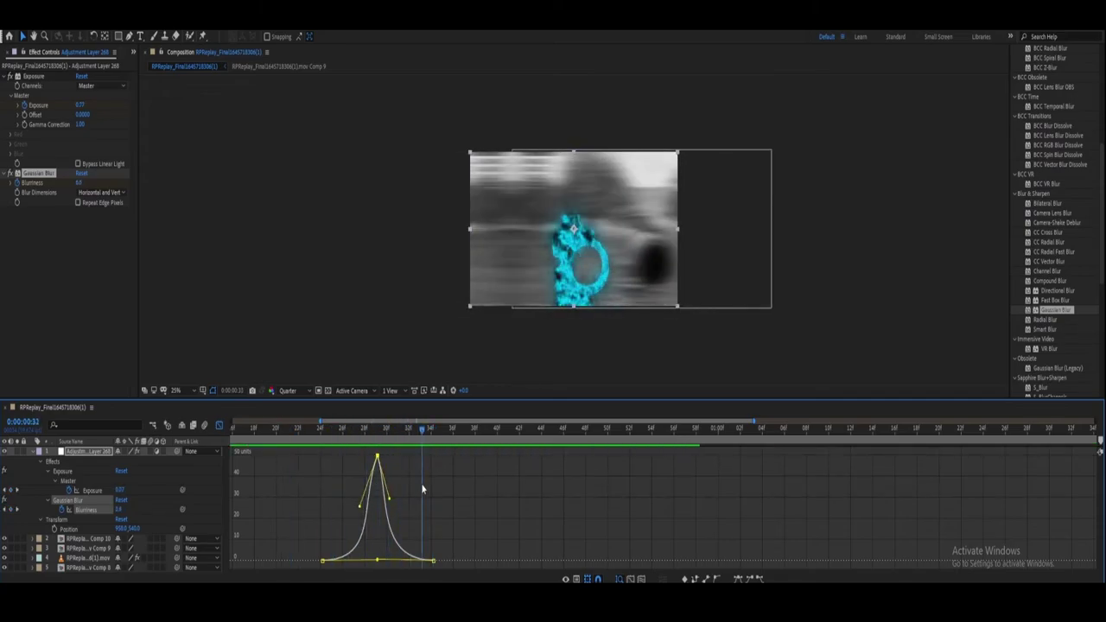
click(218, 425)
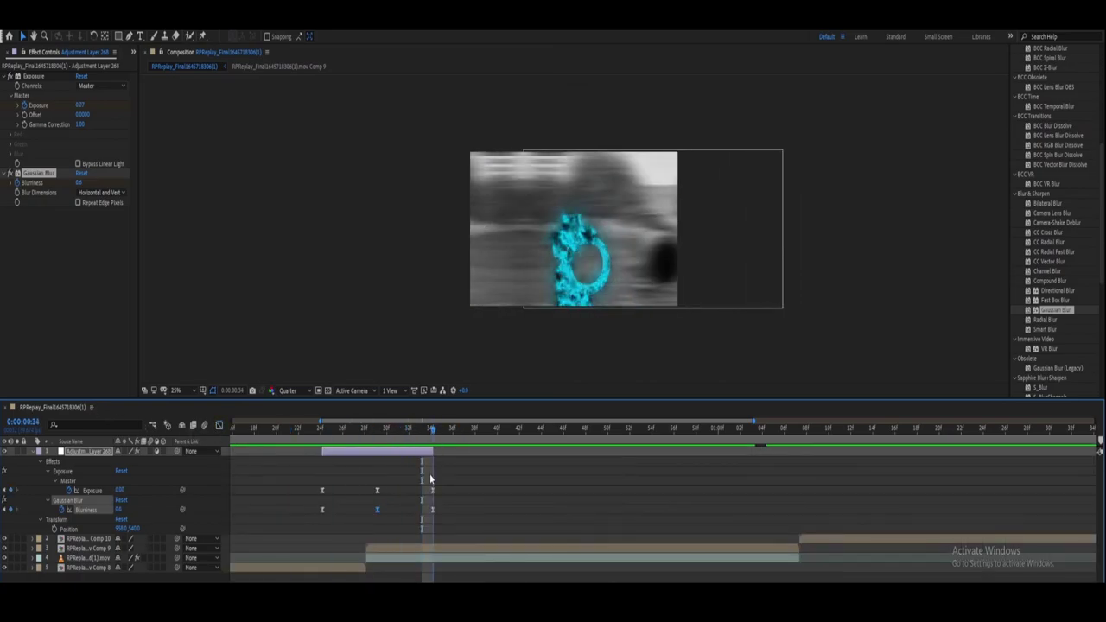
key(space)
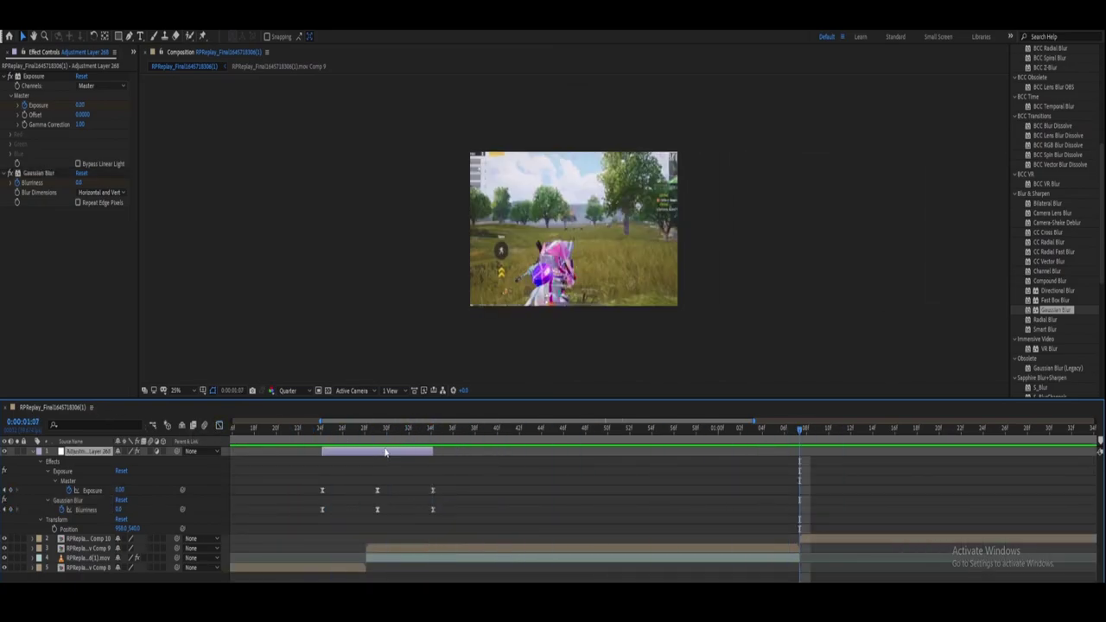
Duplicate the flash-and-blur adjustment layer with Ctrl+D and move it to the later cut near 1:07.
key(ctrl+d)
drag(381, 460, 803, 501)
click(246, 439)
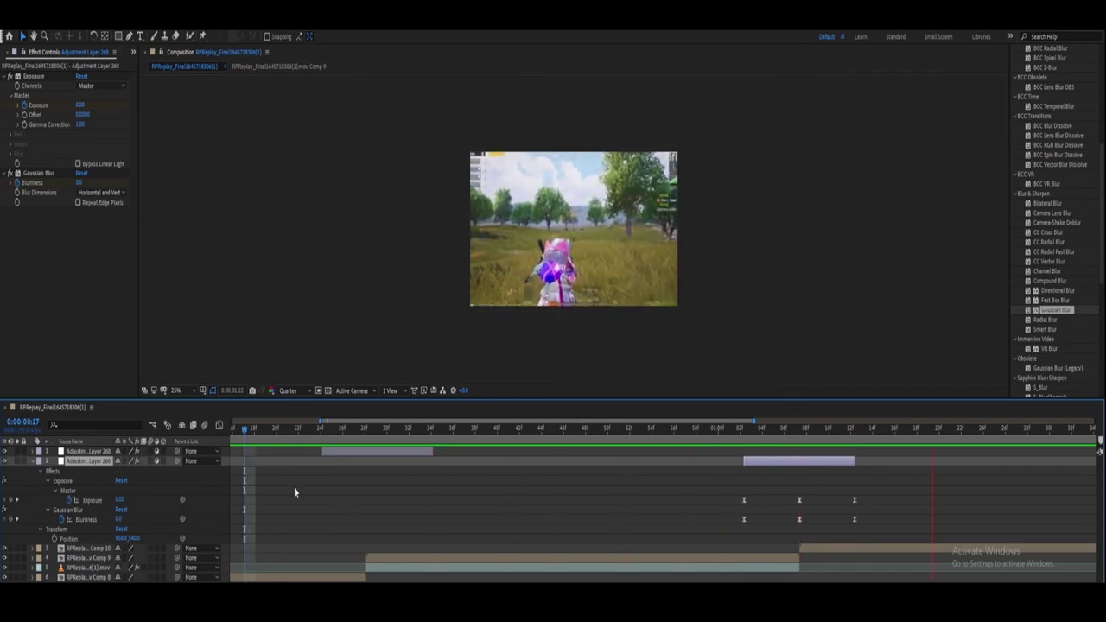
Scrub through the footage to review both transitions.
mouse_move(246, 438)
mouse_down()
mouse_move(826, 525)
mouse_move(314, 517)
mouse_move(851, 550)
mouse_move(467, 557)
mouse_up()
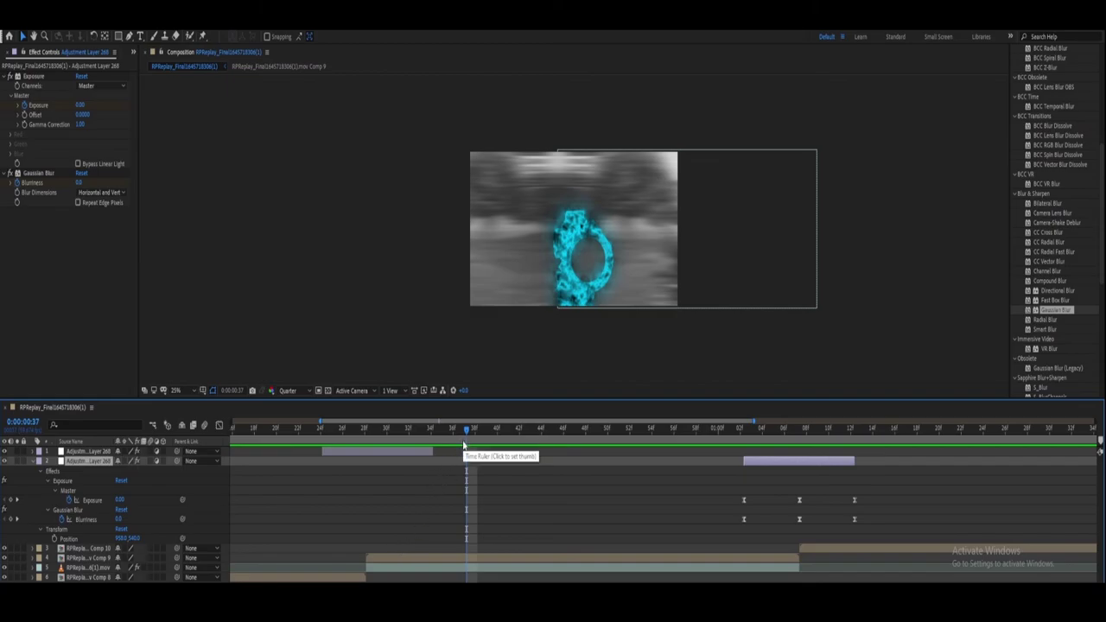
mouse_move(463, 445)
mouse_down()
mouse_move(466, 490)
mouse_move(493, 506)
mouse_up()
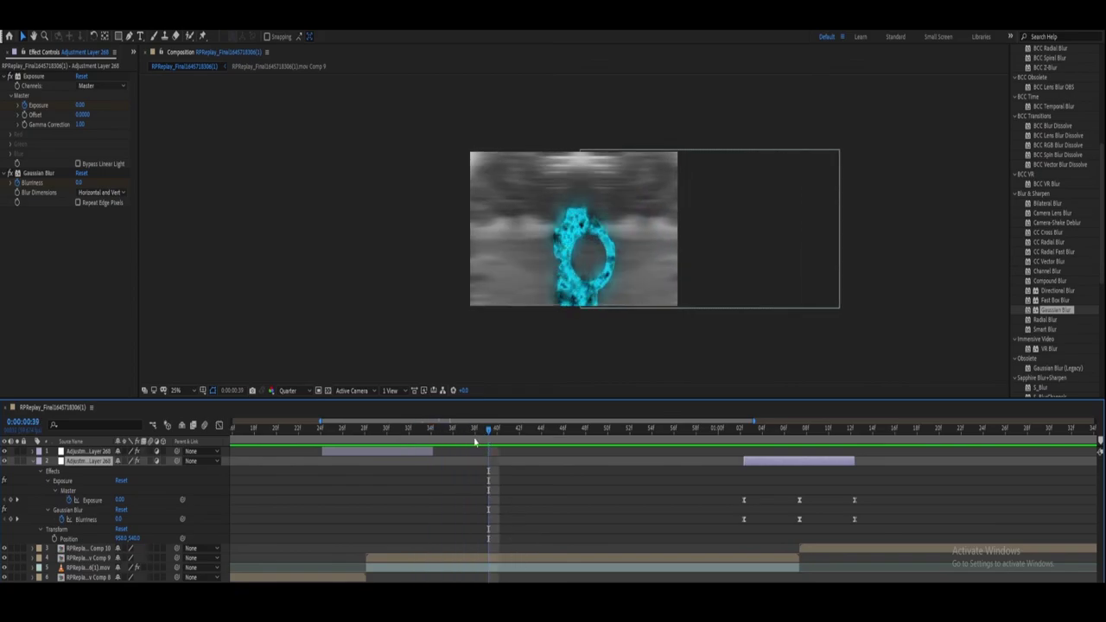
drag(489, 485, 462, 499)
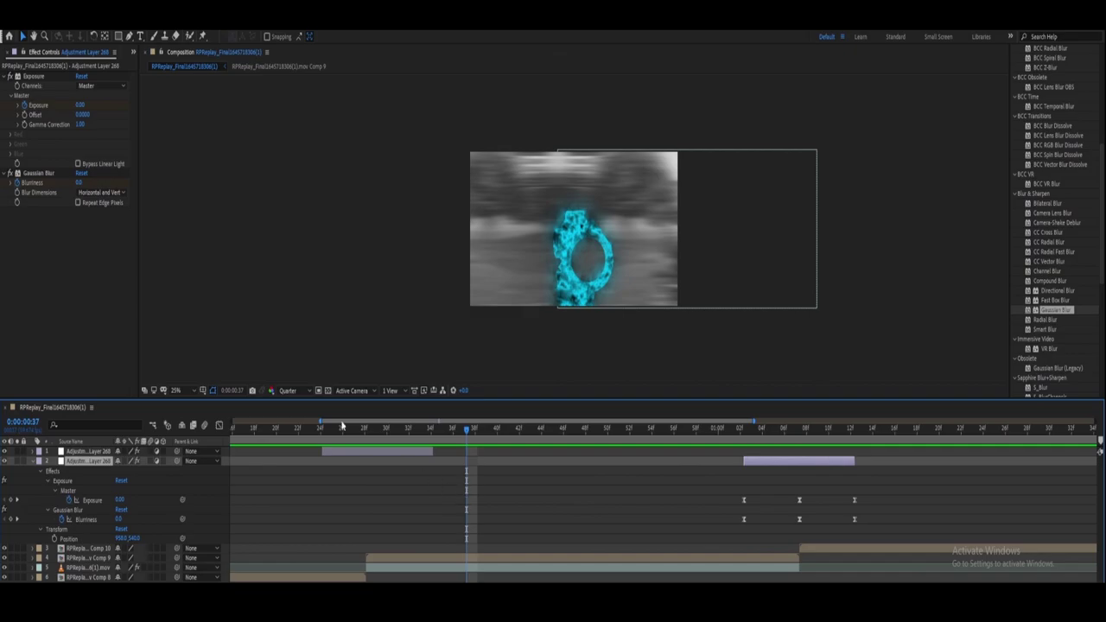